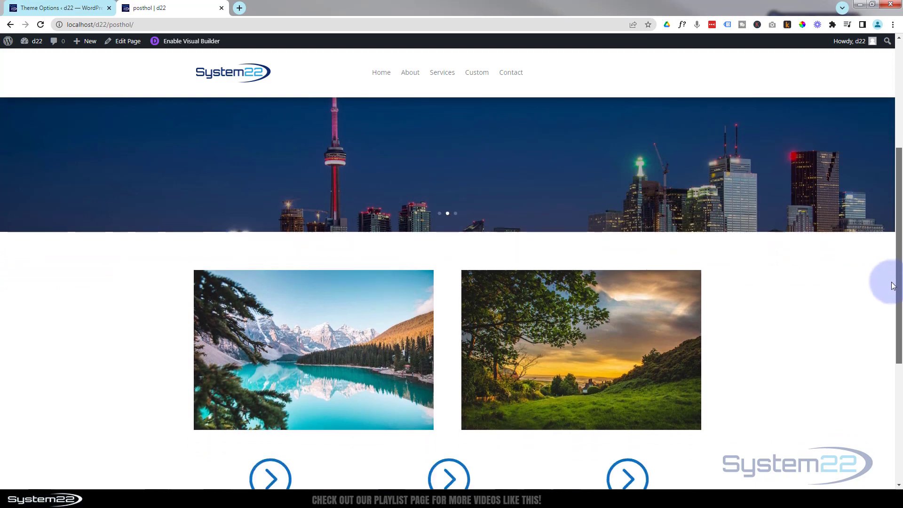
- Open the page in the Divi Visual Builder and delete the existing slider section above the page content
{"action": "scroll", "coordinate": [893, 235], "scroll_direction": "up", "scroll_amount": 4}
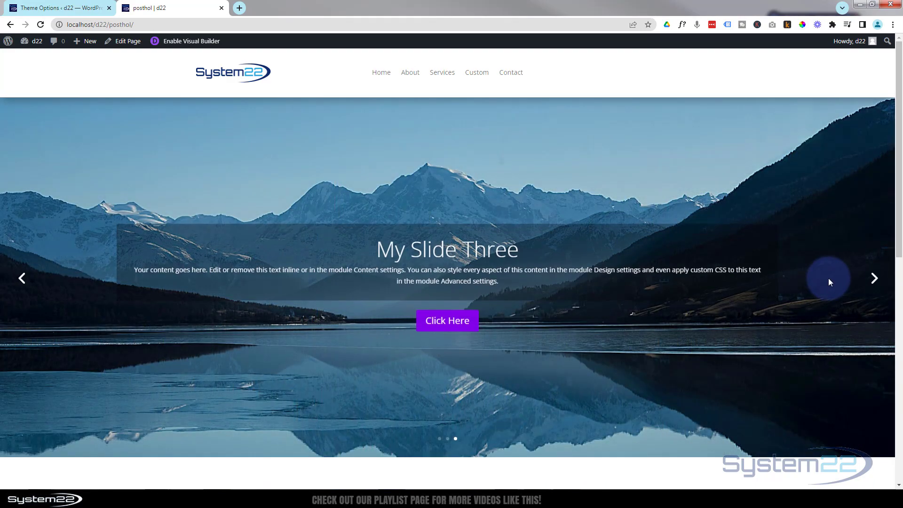
{"action": "scroll", "coordinate": [829, 278], "scroll_direction": "down", "scroll_amount": 5}
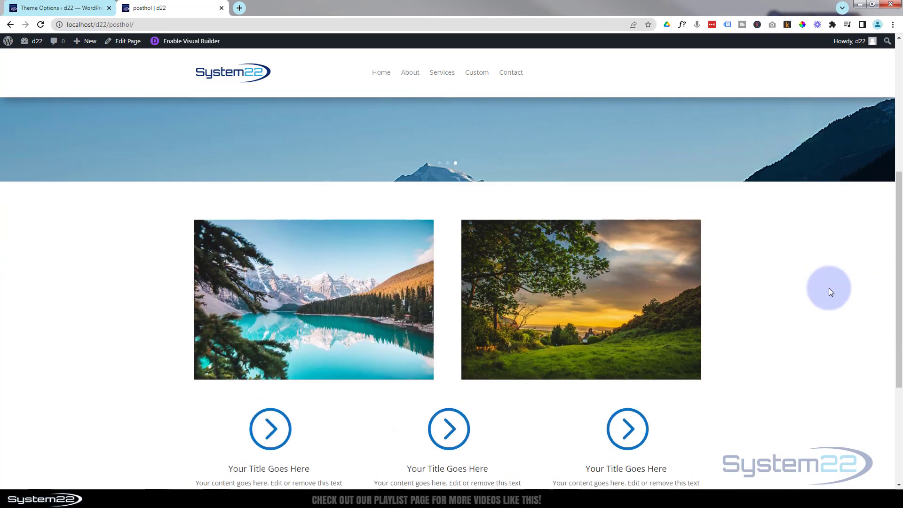
{"action": "scroll", "coordinate": [828, 288], "scroll_direction": "up", "scroll_amount": 3}
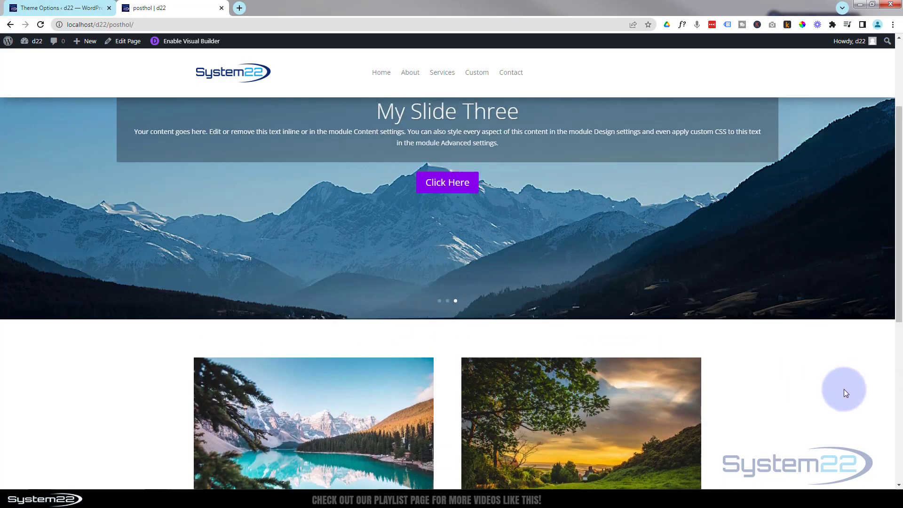
{"action": "scroll", "coordinate": [843, 389], "scroll_direction": "up", "scroll_amount": 3}
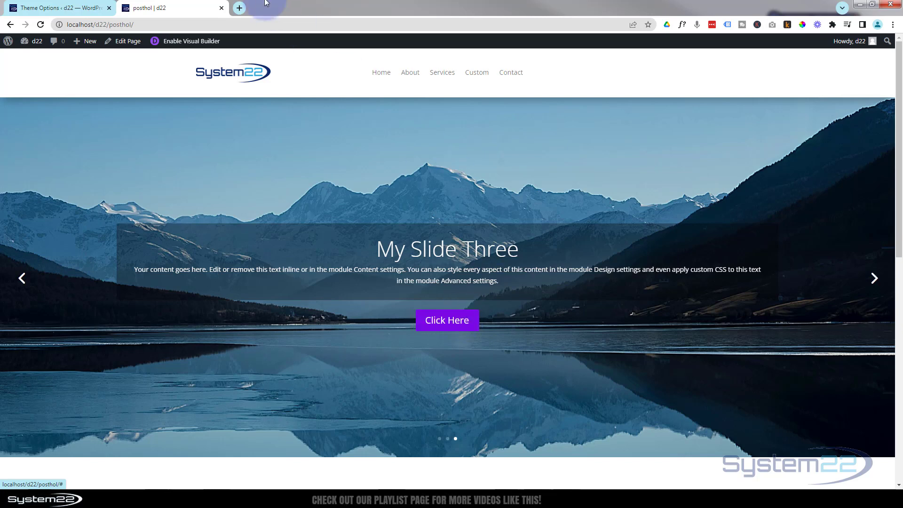
{"action": "left_click", "coordinate": [204, 43]}
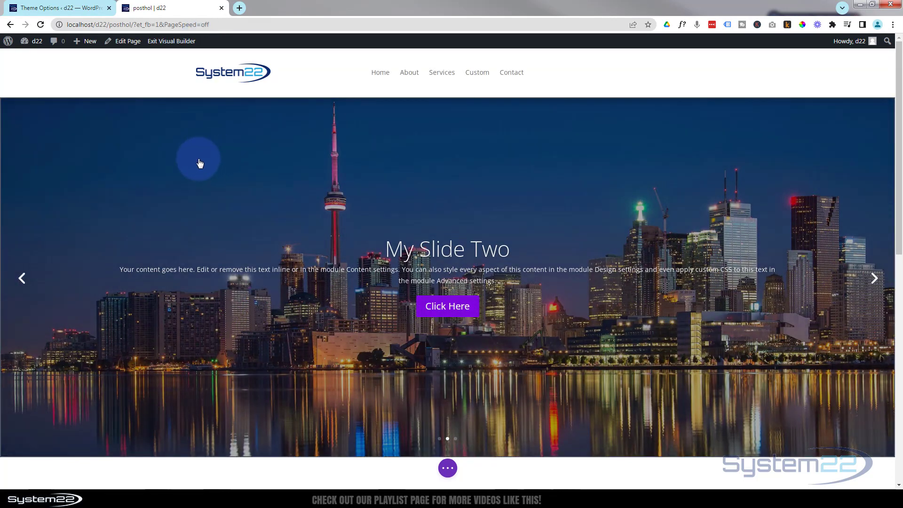
{"action": "mouse_move", "coordinate": [200, 163]}
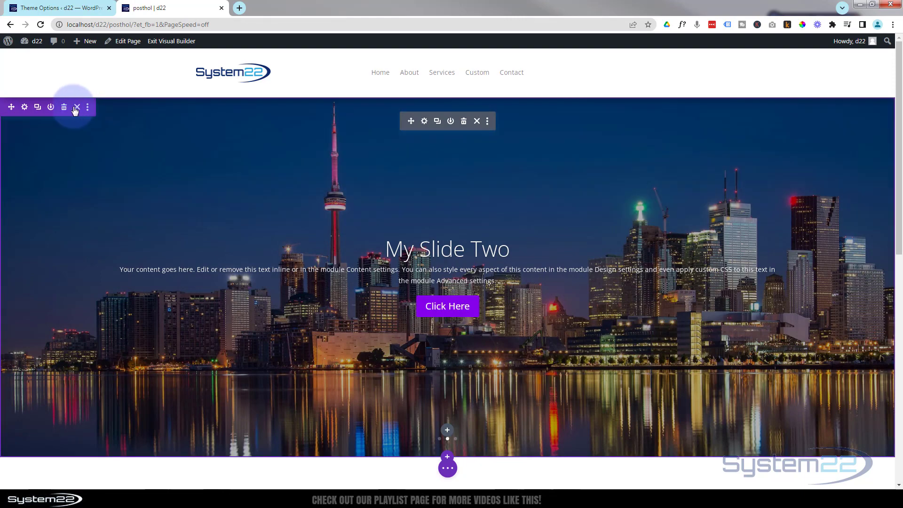
{"action": "left_click", "coordinate": [65, 108]}
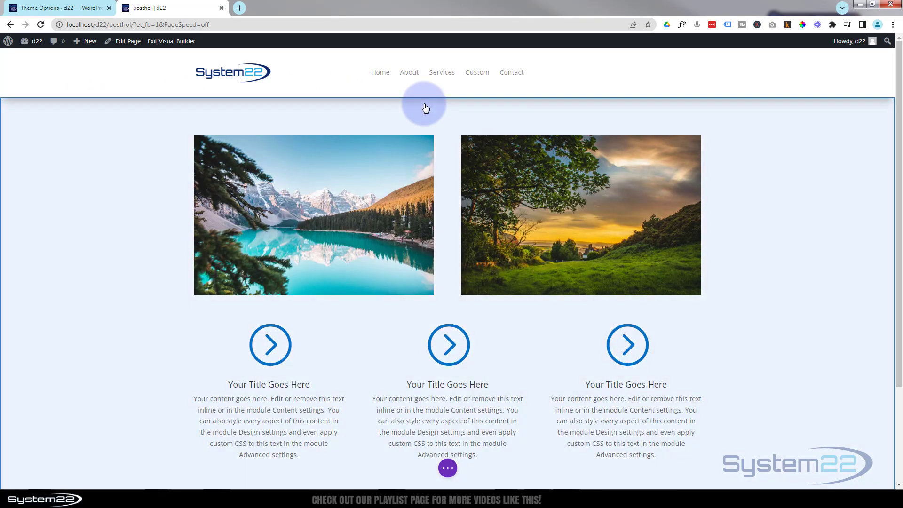
- Insert a new fullwidth section below the page content containing a Fullwidth Slider module with its default slides
{"action": "scroll", "coordinate": [425, 109], "scroll_direction": "down", "scroll_amount": 3}
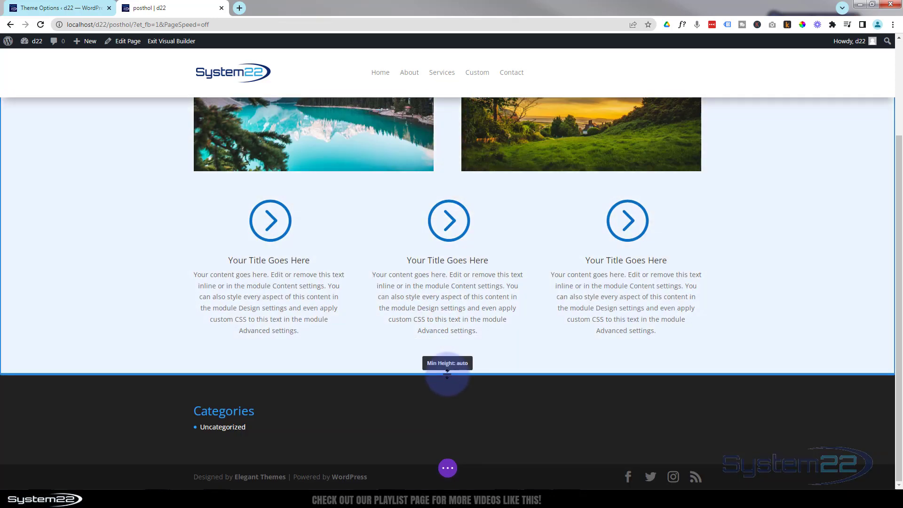
{"action": "left_click", "coordinate": [447, 370]}
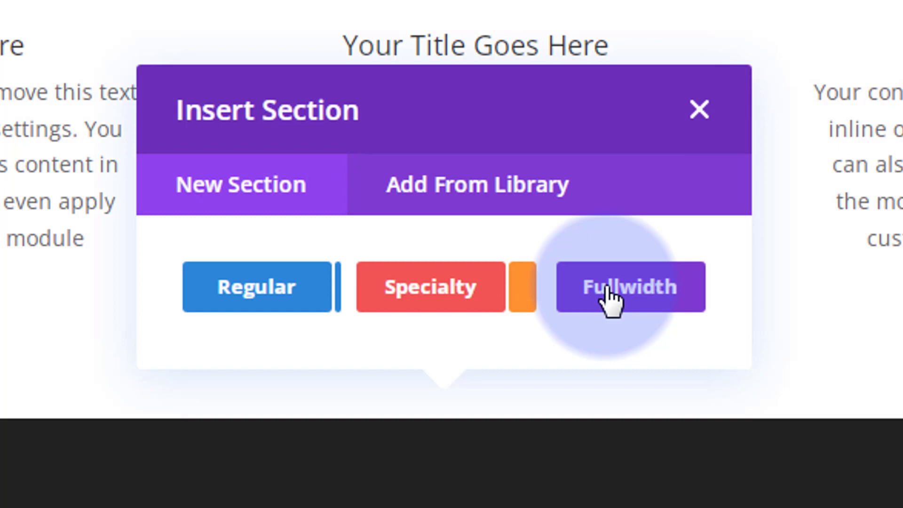
{"action": "left_click", "coordinate": [611, 297]}
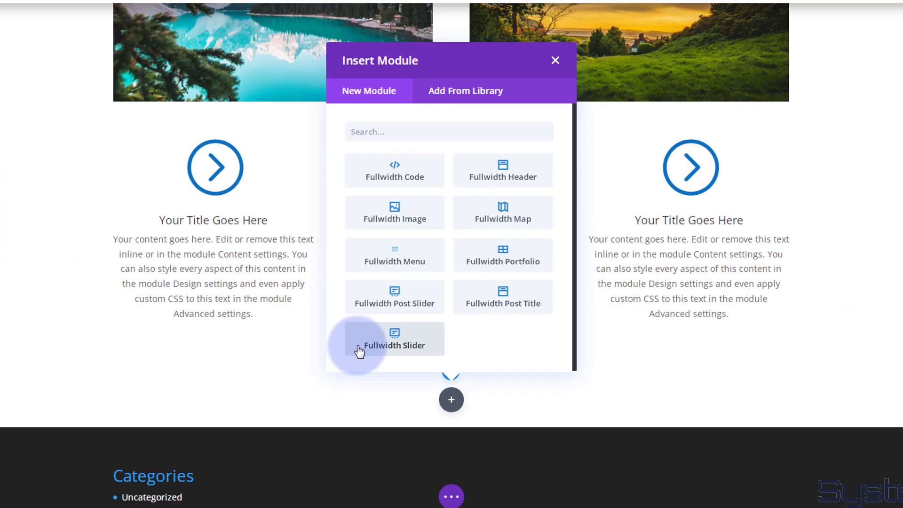
{"action": "left_click", "coordinate": [134, 285]}
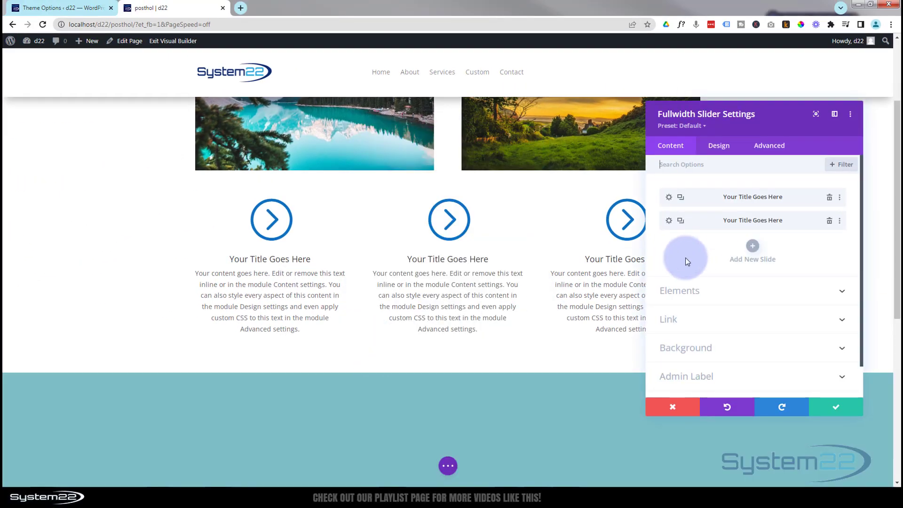
{"action": "scroll", "coordinate": [404, 337], "scroll_direction": "down", "scroll_amount": 5}
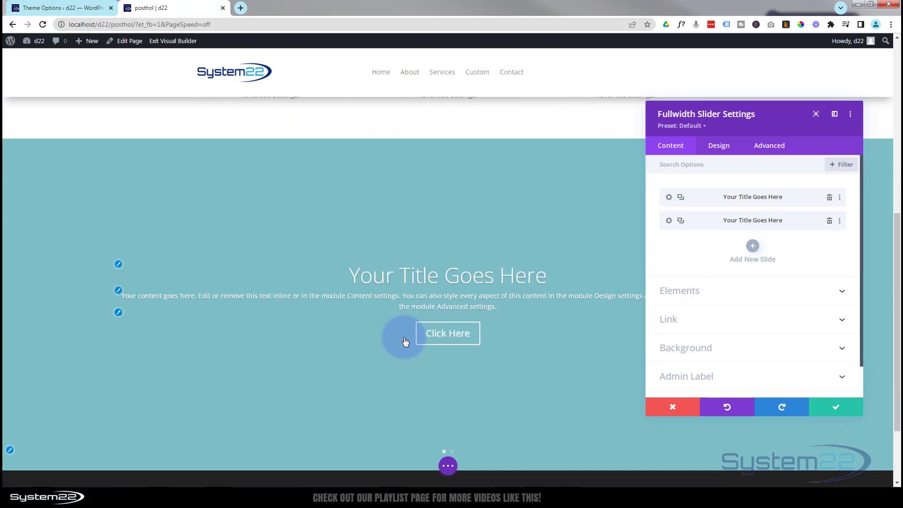
{"action": "left_click", "coordinate": [840, 407]}
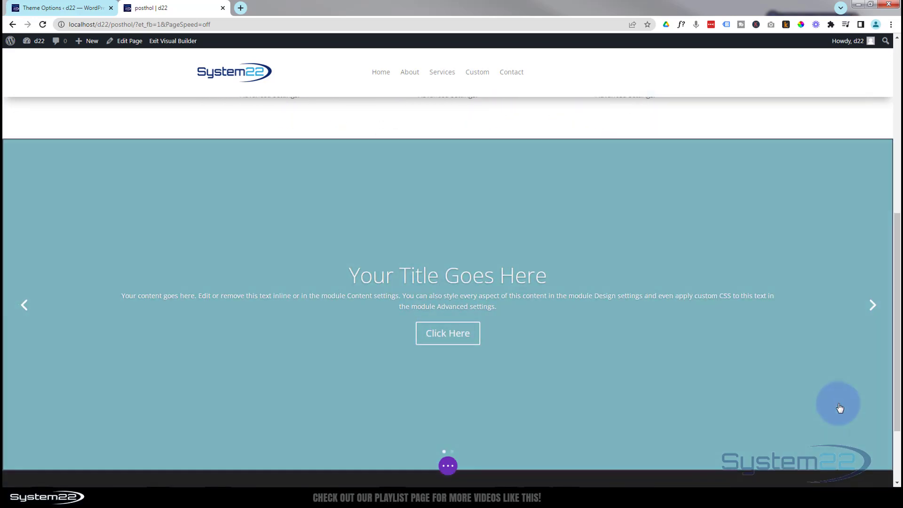
- Reorder the page's layers so the fullwidth slider section sits above the regular content section
{"action": "left_click", "coordinate": [459, 459]}
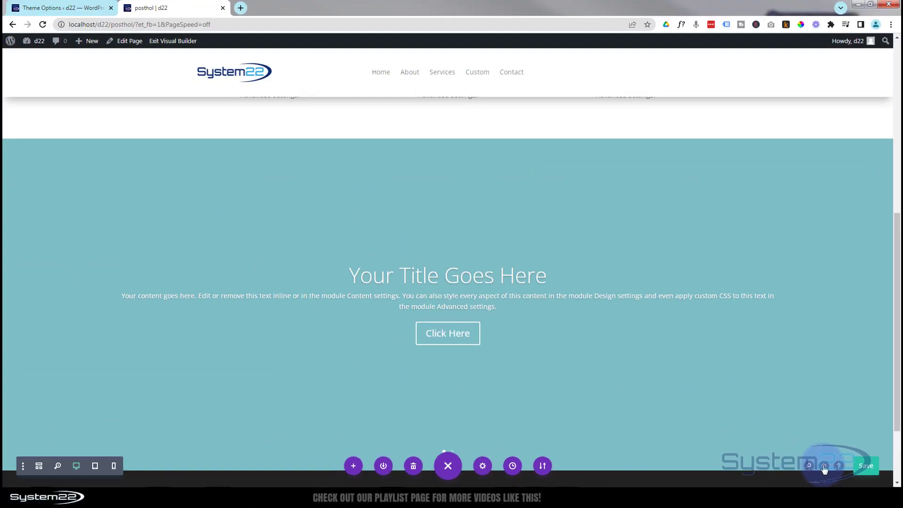
{"action": "left_click", "coordinate": [320, 197]}
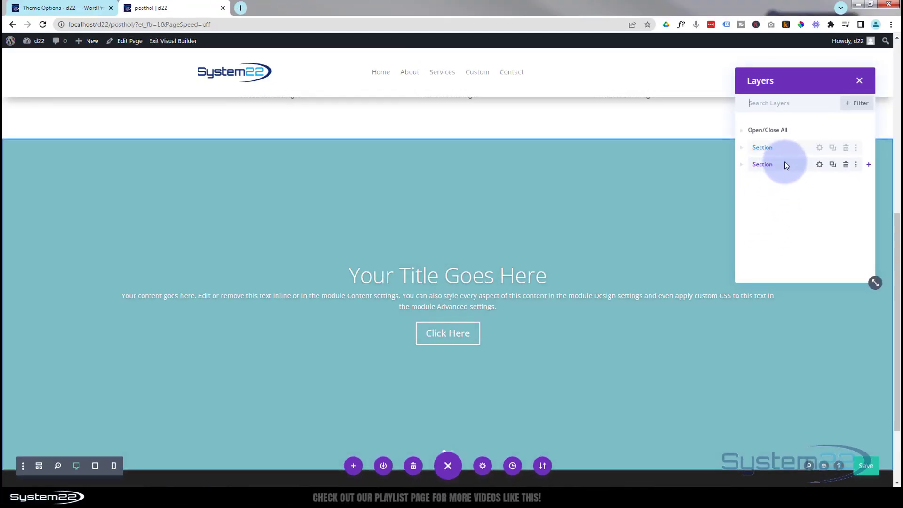
{"action": "left_click_drag", "start_coordinate": [785, 165], "coordinate": [785, 140]}
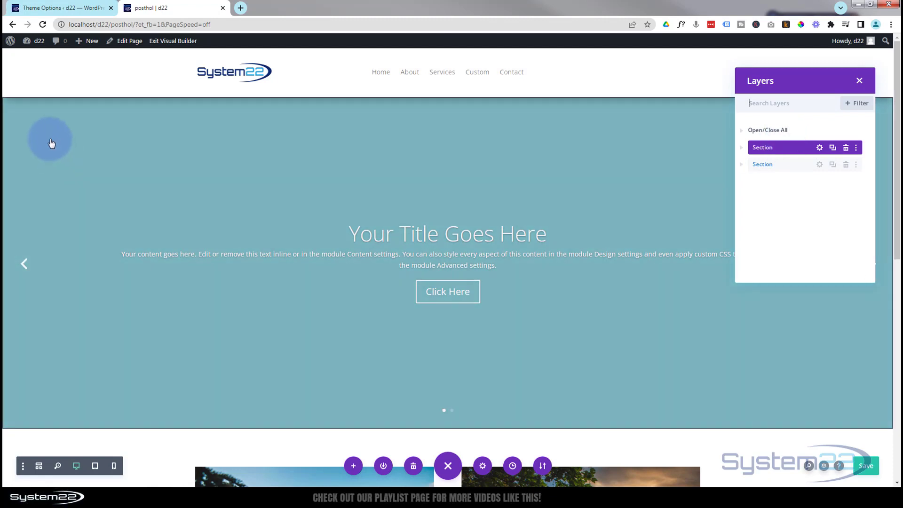
{"action": "mouse_move", "coordinate": [21, 115]}
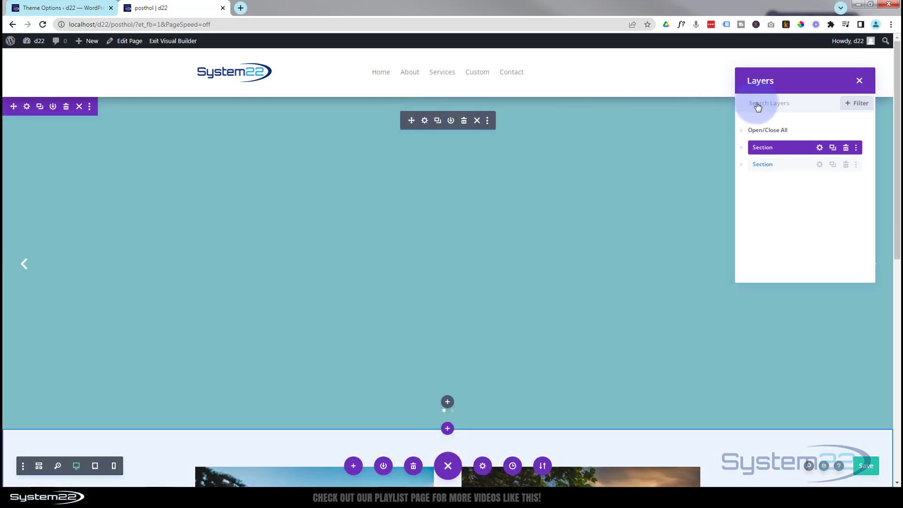
{"action": "left_click", "coordinate": [859, 80]}
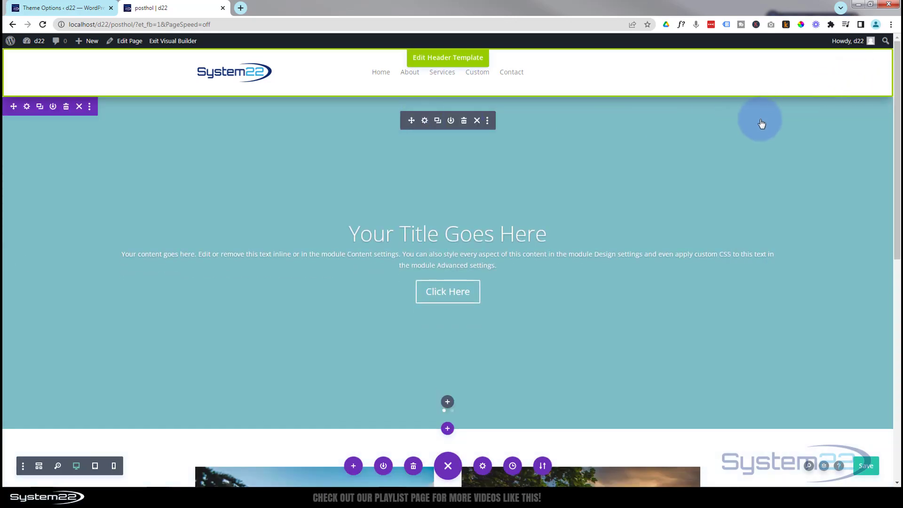
- Delete the second slide of the fullwidth slider and open the remaining slide's settings
{"action": "left_click", "coordinate": [425, 121]}
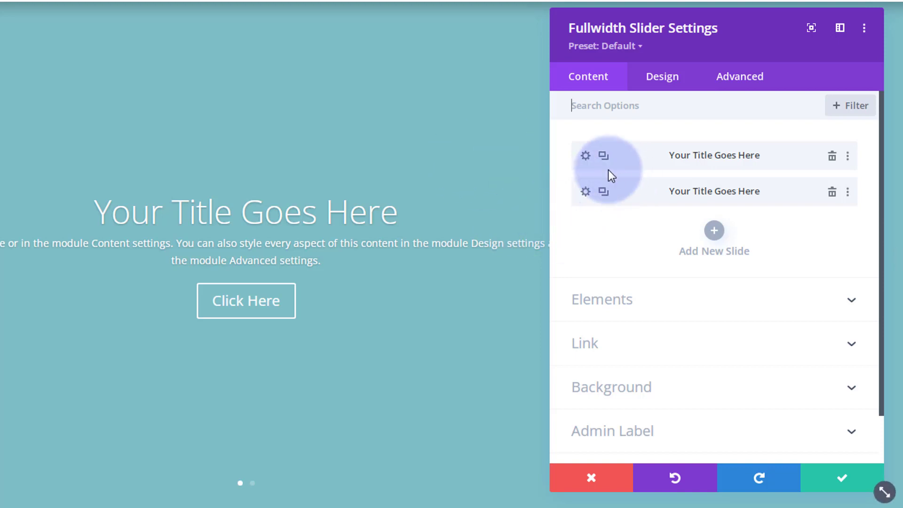
{"action": "left_click", "coordinate": [832, 193]}
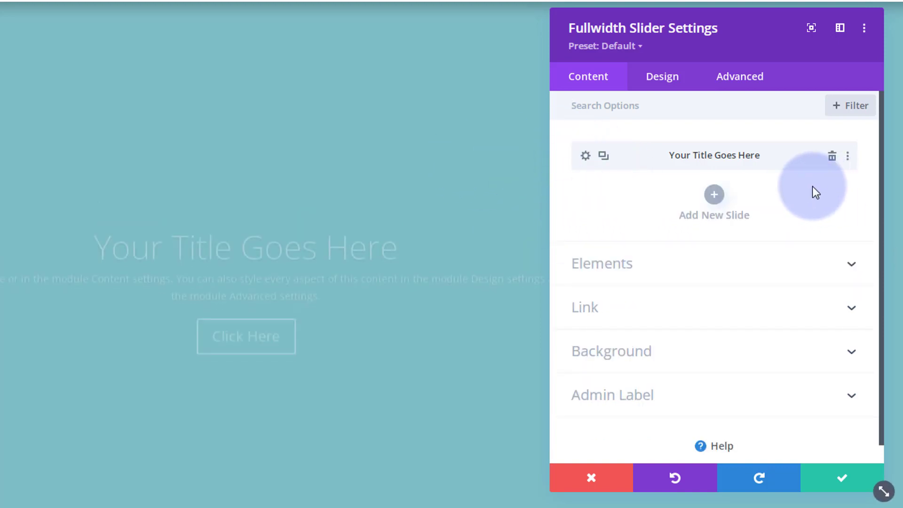
{"action": "left_click", "coordinate": [585, 157]}
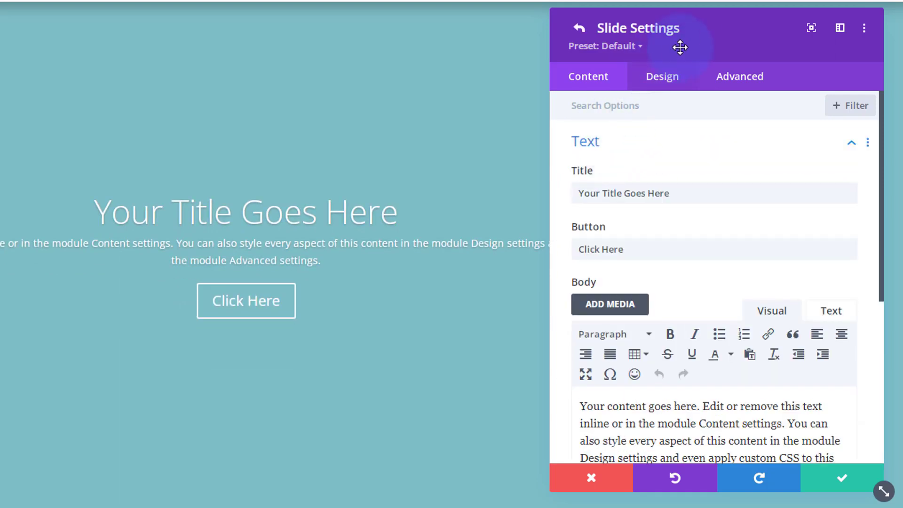
{"action": "left_click_drag", "start_coordinate": [697, 42], "coordinate": [564, 30]}
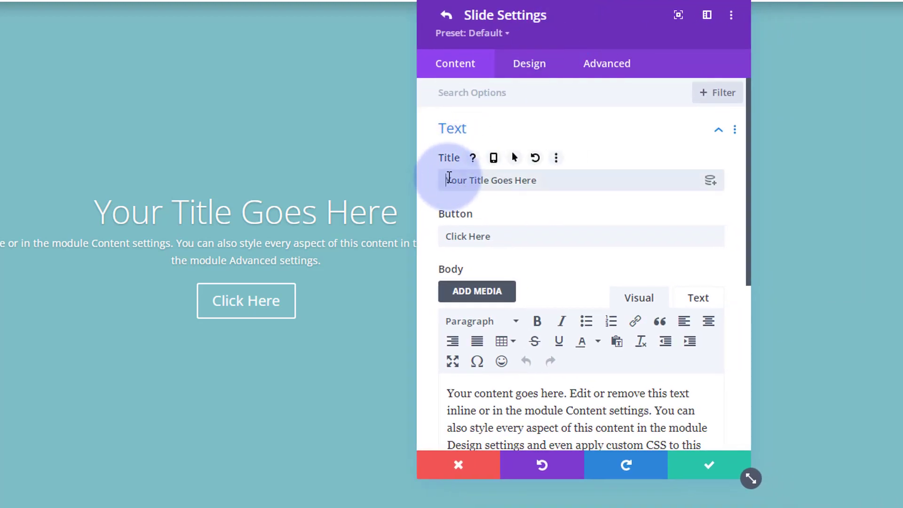
- Set the slide's title to "My Slide 1" and its button text to "Learn More"
{"action": "left_click_drag", "start_coordinate": [453, 173], "coordinate": [610, 174]}
{"action": "type", "text": "M"}
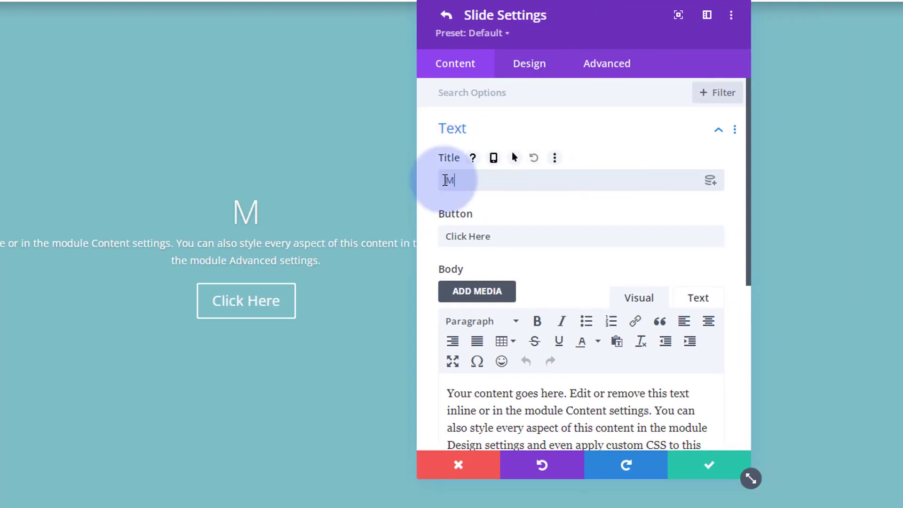
{"action": "type", "text": "y Slide 1"}
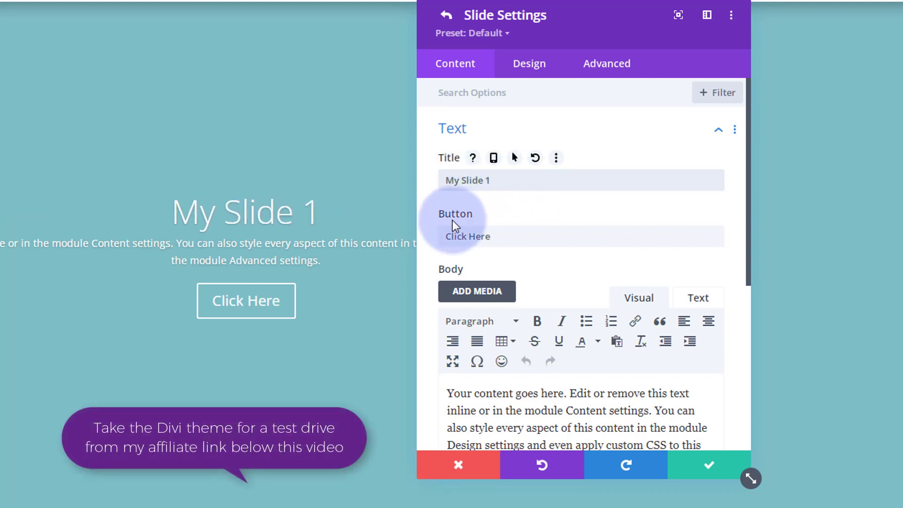
{"action": "left_click", "coordinate": [498, 238]}
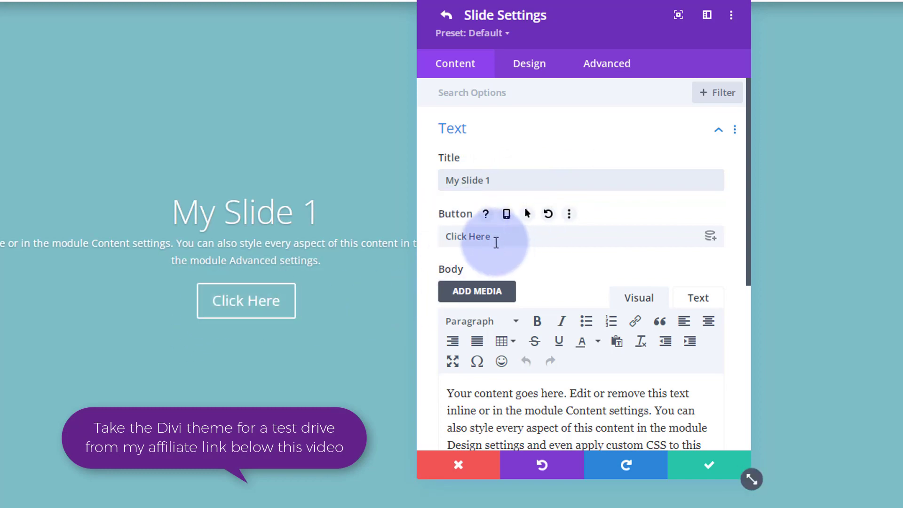
{"action": "left_click_drag", "start_coordinate": [498, 237], "coordinate": [381, 244]}
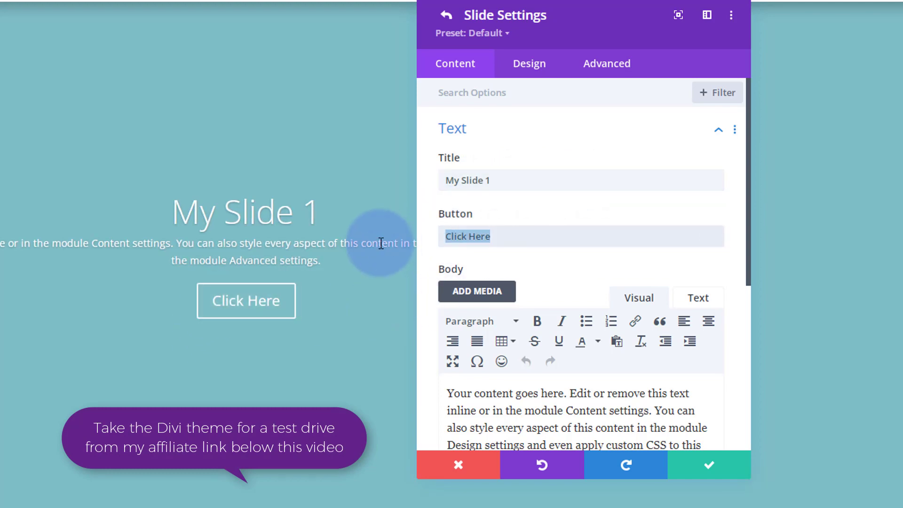
{"action": "type", "text": "Learn More"}
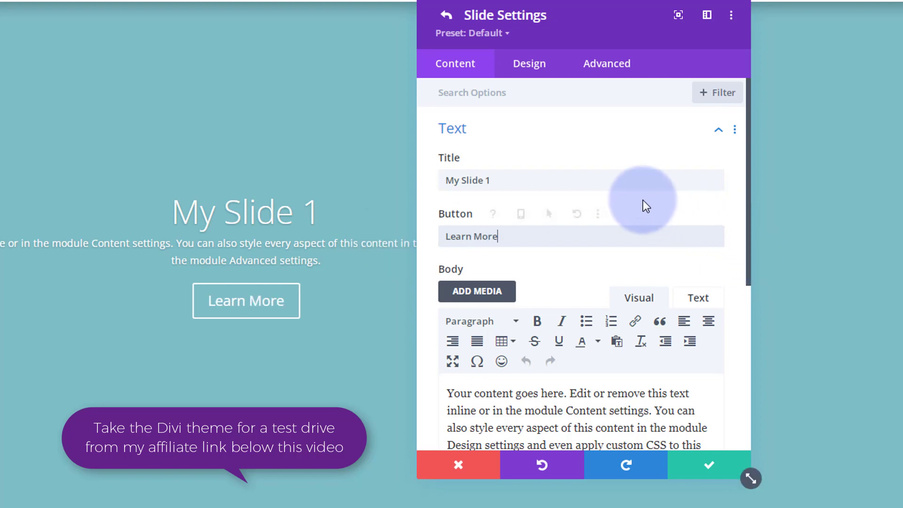
{"action": "scroll", "coordinate": [642, 199], "scroll_direction": "down", "scroll_amount": 3}
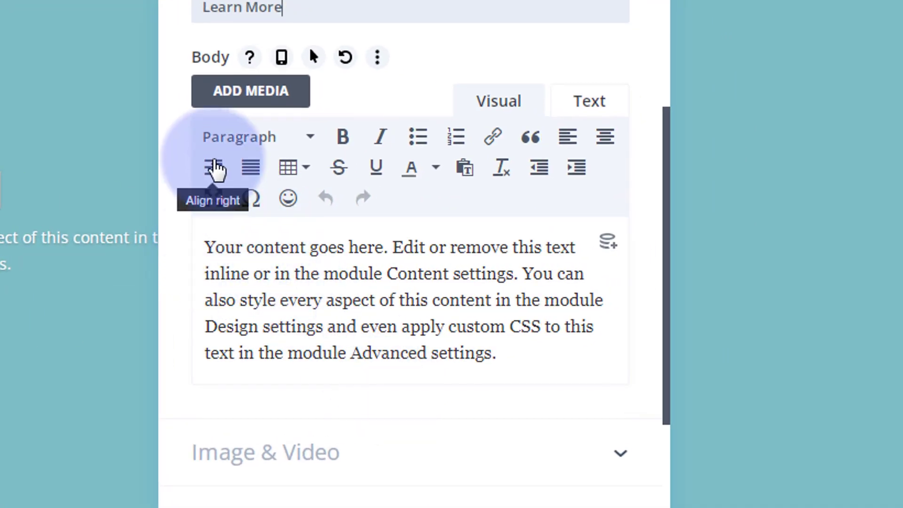
{"action": "left_click", "coordinate": [273, 141]}
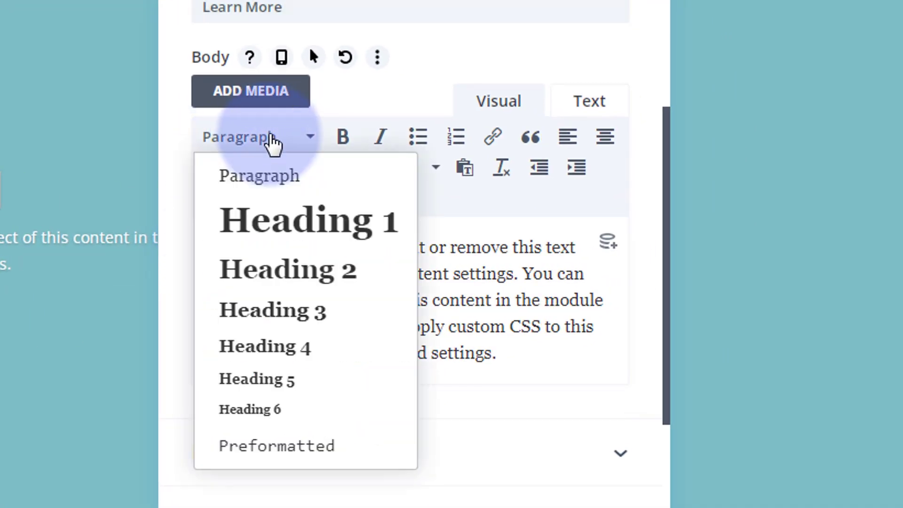
{"action": "left_click", "coordinate": [273, 141]}
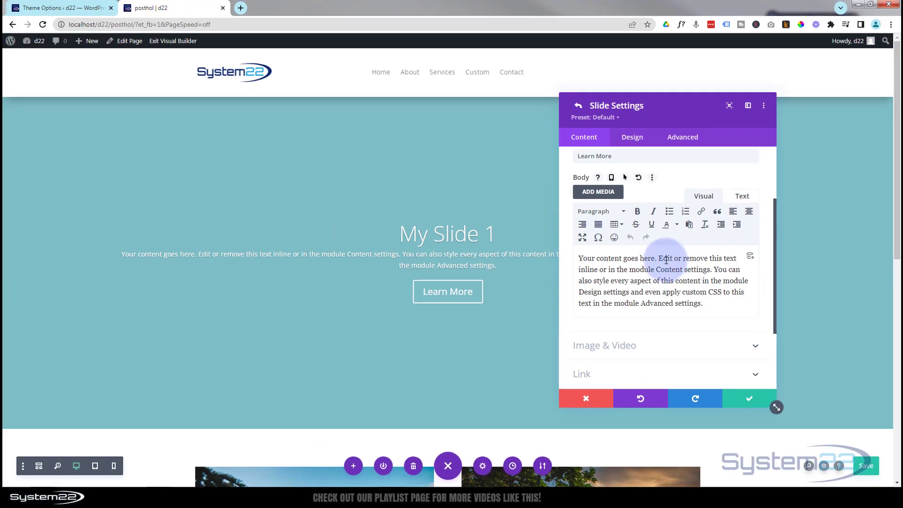
- Add the golden misty forest sunrise picture from the media library as the slide's image
{"action": "scroll", "coordinate": [592, 253], "scroll_direction": "down", "scroll_amount": 3}
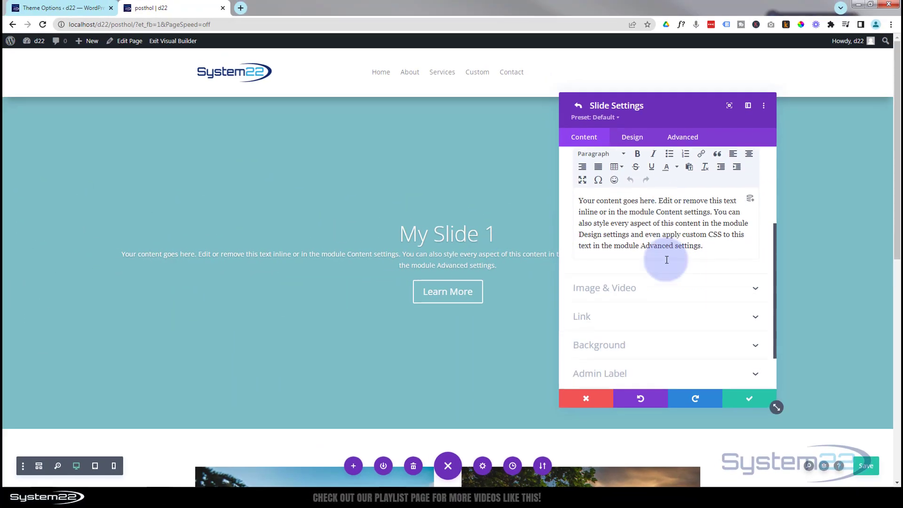
{"action": "left_click", "coordinate": [662, 257]}
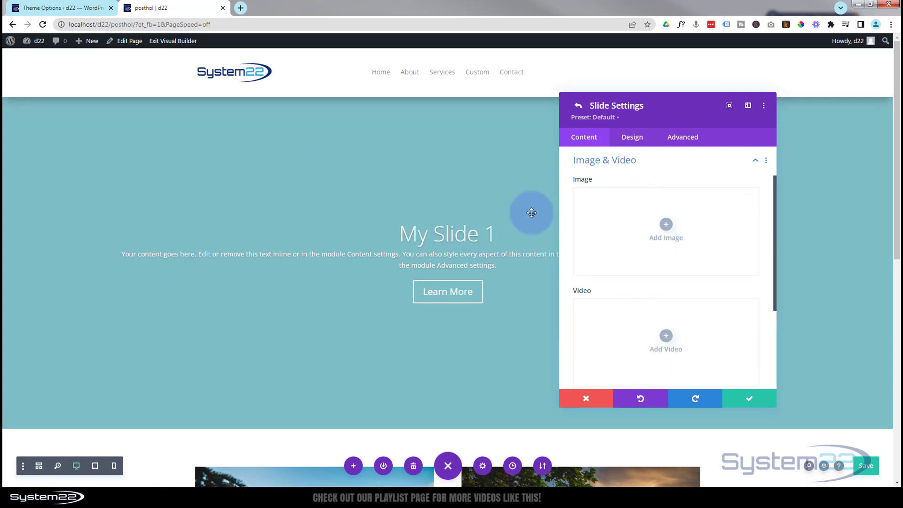
{"action": "left_click", "coordinate": [670, 228]}
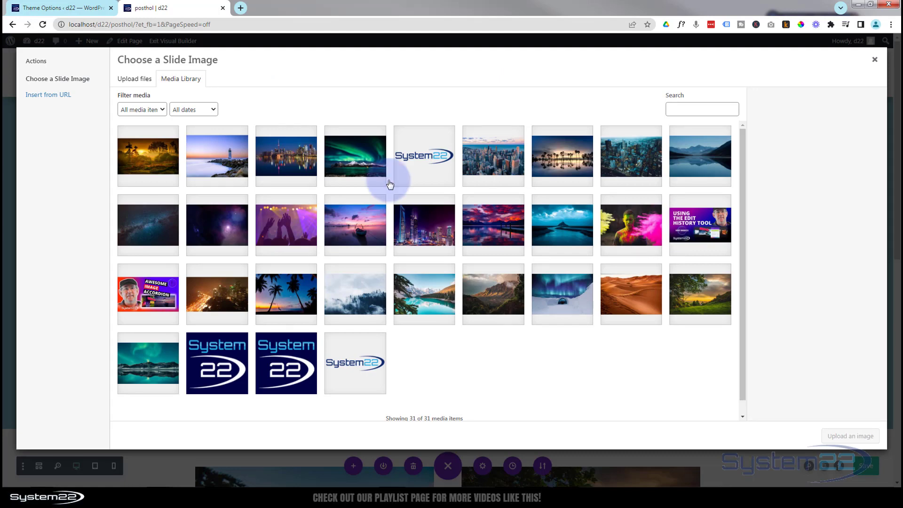
{"action": "left_click", "coordinate": [141, 153]}
{"action": "left_click", "coordinate": [851, 436]}
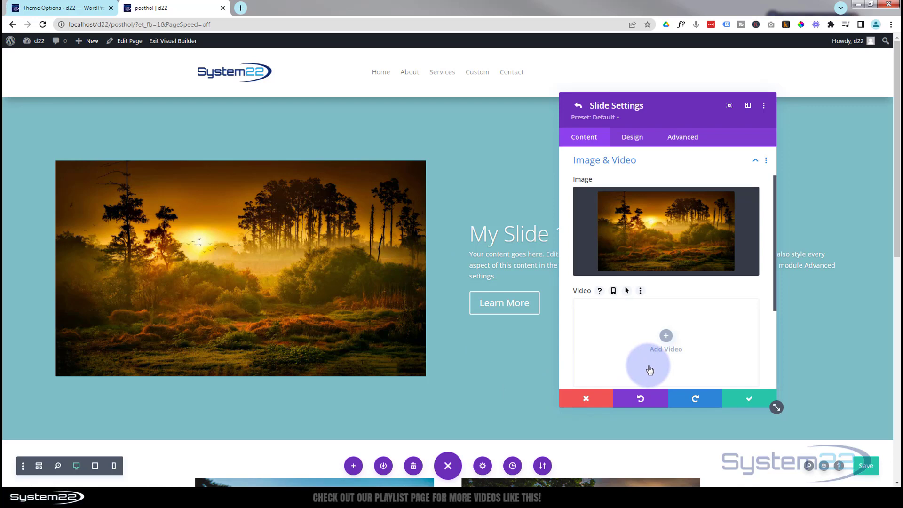
{"action": "mouse_move", "coordinate": [706, 244]}
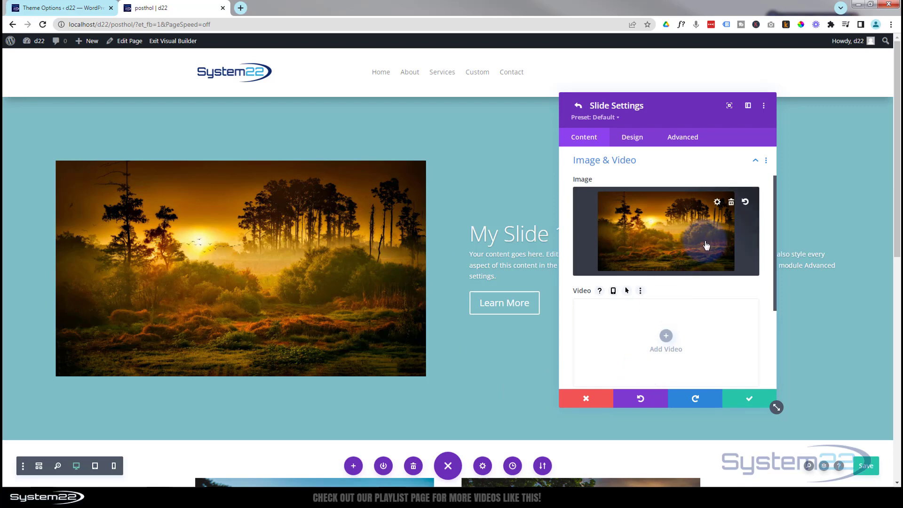
- Remove the slide's foreground image and open the slide's link options
{"action": "left_click", "coordinate": [732, 202]}
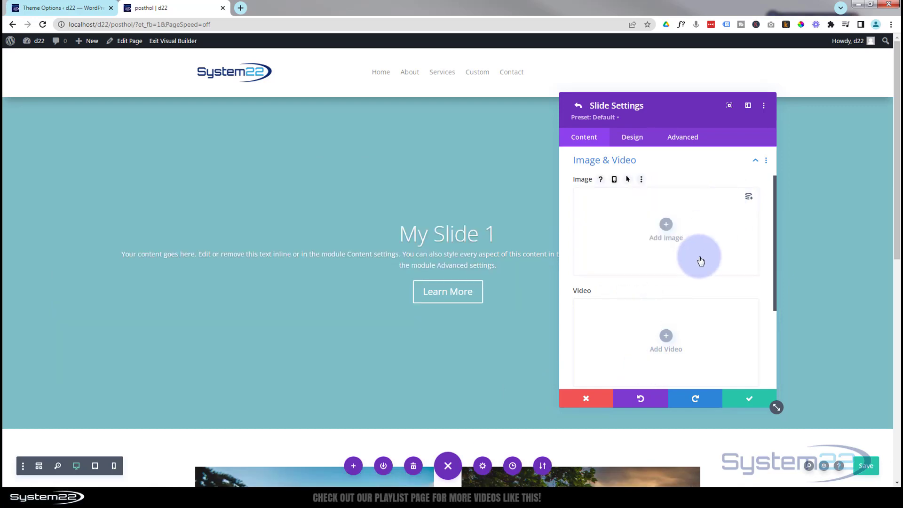
{"action": "scroll", "coordinate": [703, 261], "scroll_direction": "down", "scroll_amount": 3}
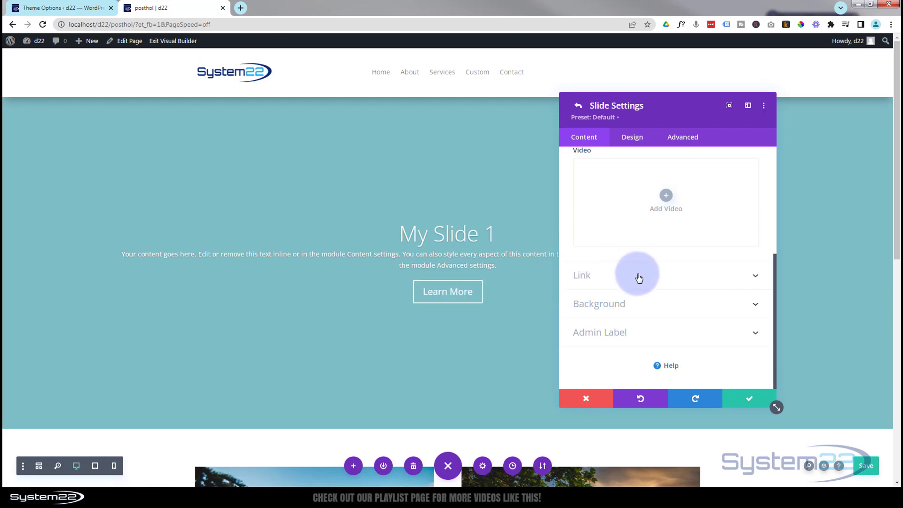
{"action": "left_click", "coordinate": [638, 277]}
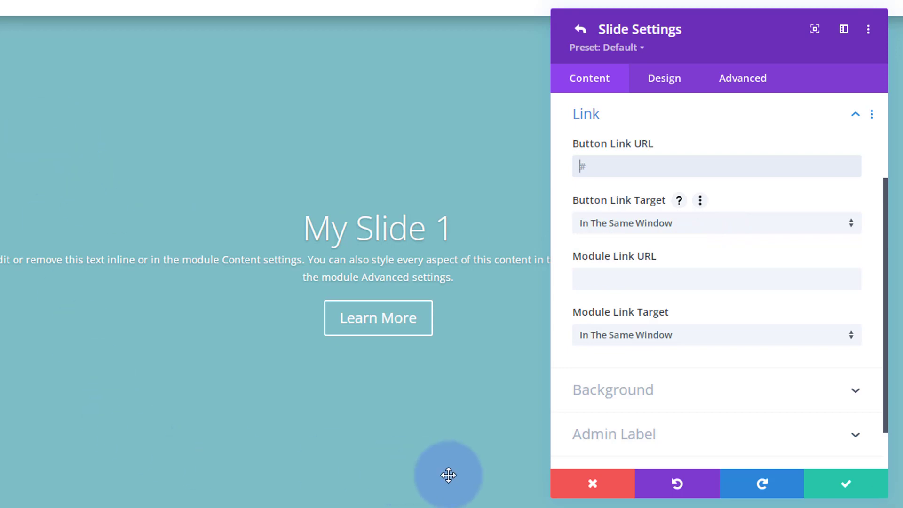
{"action": "left_click", "coordinate": [615, 278]}
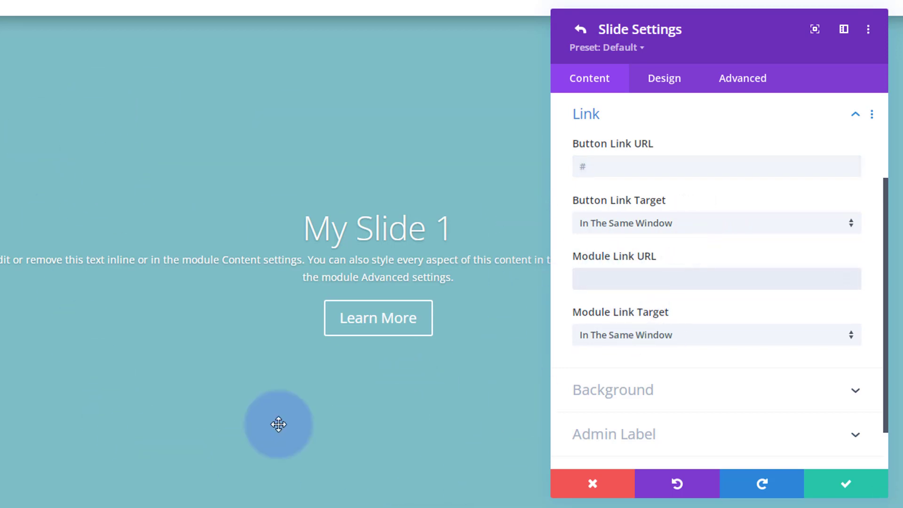
{"action": "left_click", "coordinate": [394, 335]}
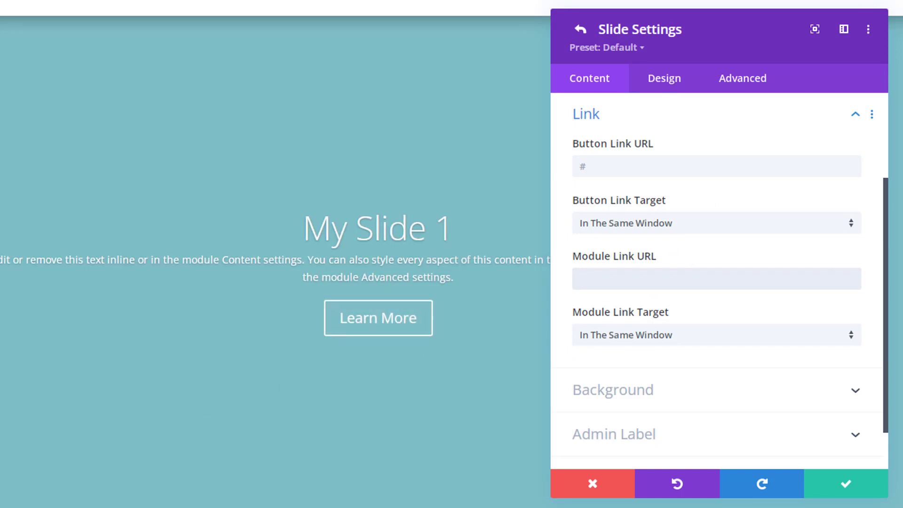
{"action": "left_click", "coordinate": [10, 421]}
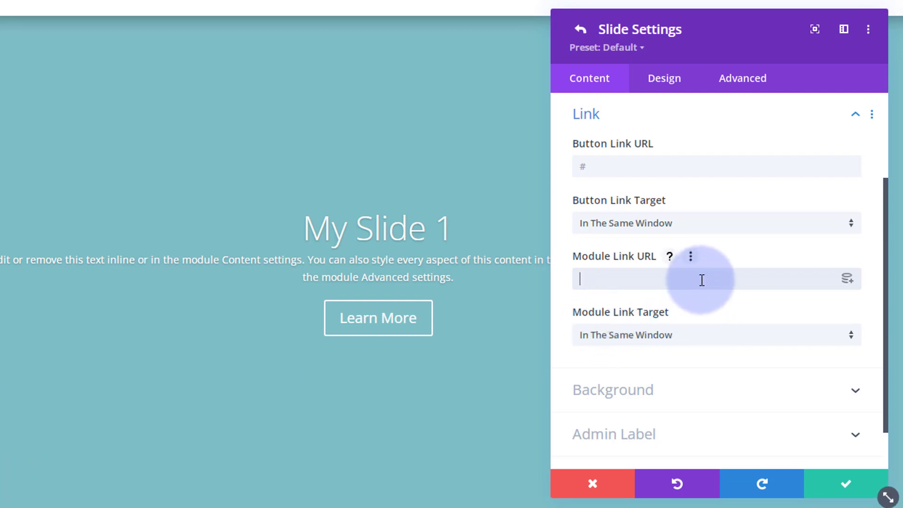
{"action": "scroll", "coordinate": [706, 280], "scroll_direction": "down", "scroll_amount": 1}
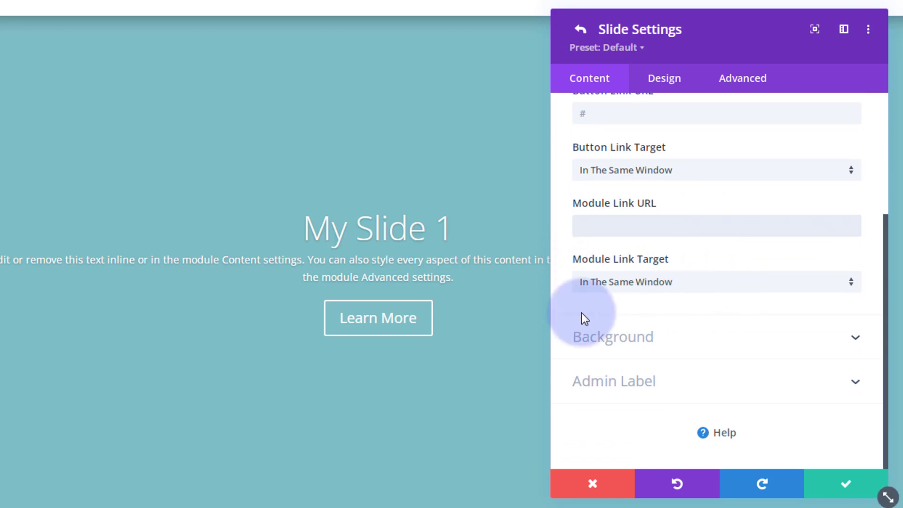
- Set the golden misty forest sunrise picture from the media library as the slide's background image and enable its parallax effect
{"action": "left_click", "coordinate": [693, 337]}
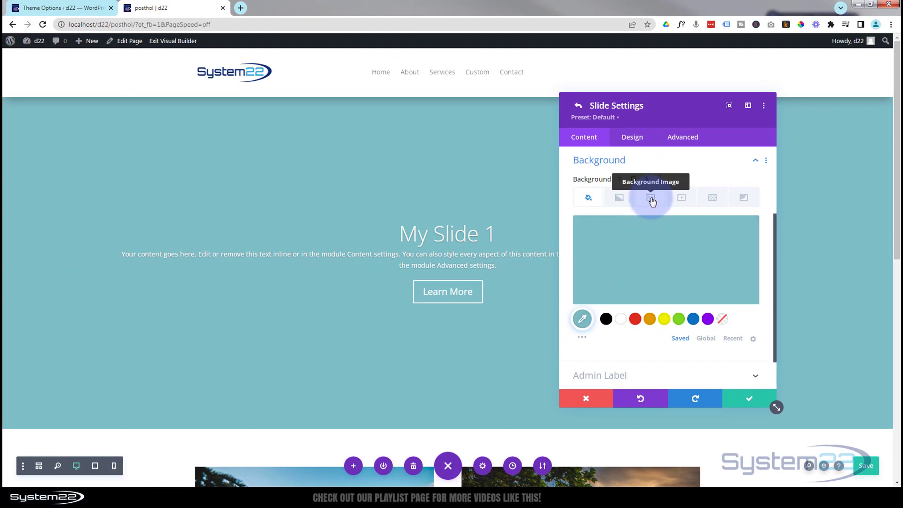
{"action": "left_click", "coordinate": [651, 199]}
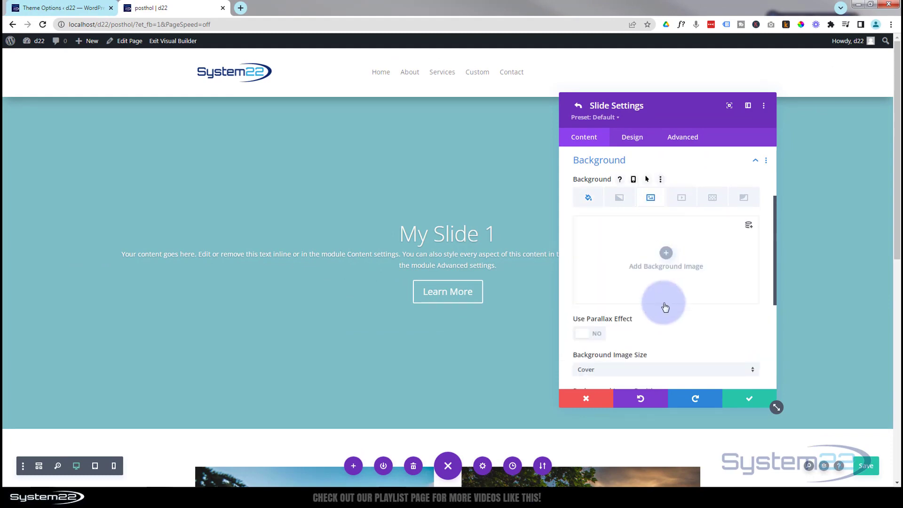
{"action": "left_click", "coordinate": [667, 256]}
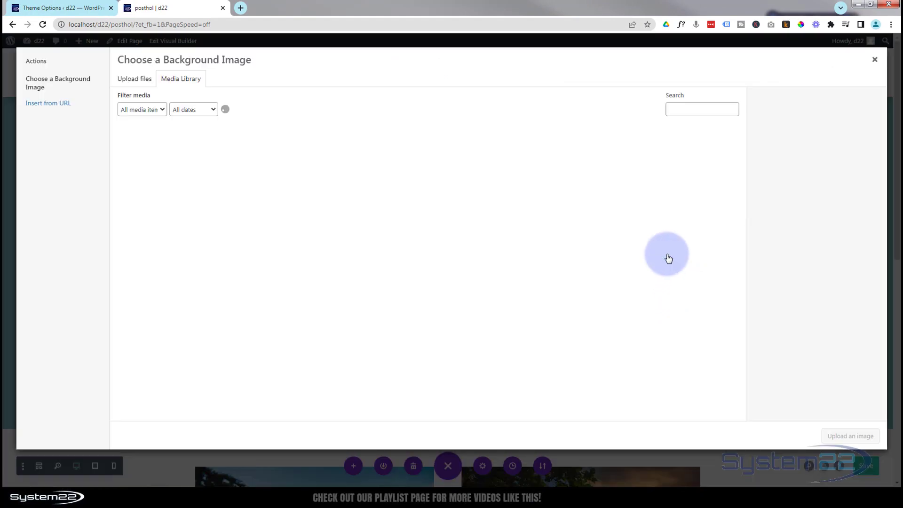
{"action": "left_click", "coordinate": [146, 172]}
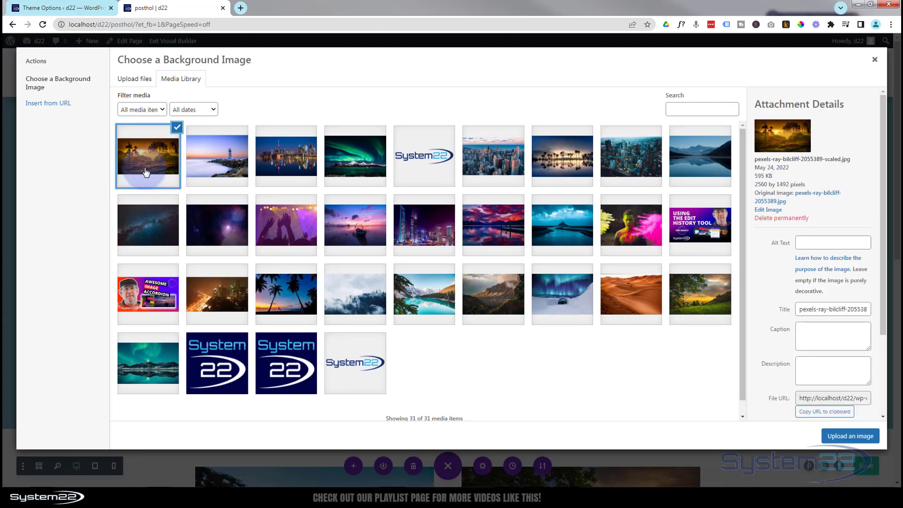
{"action": "left_click", "coordinate": [860, 437]}
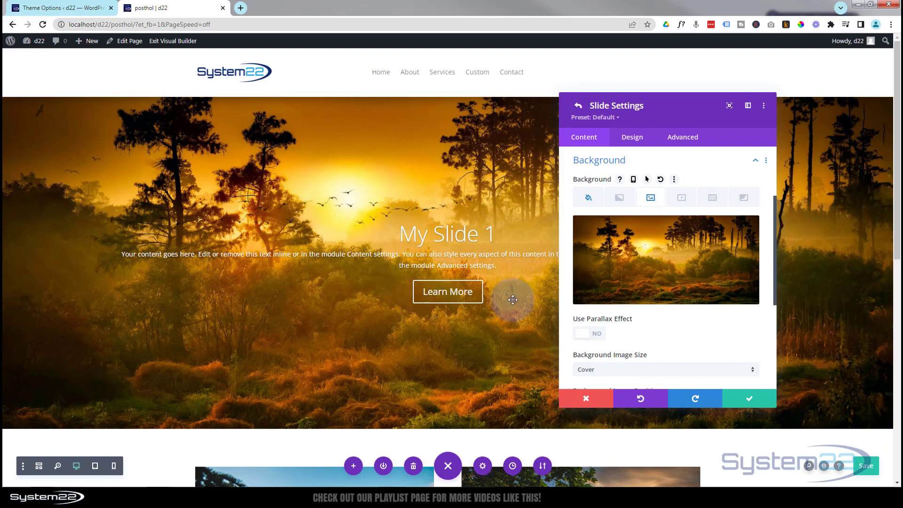
{"action": "scroll", "coordinate": [675, 332], "scroll_direction": "down", "scroll_amount": 1}
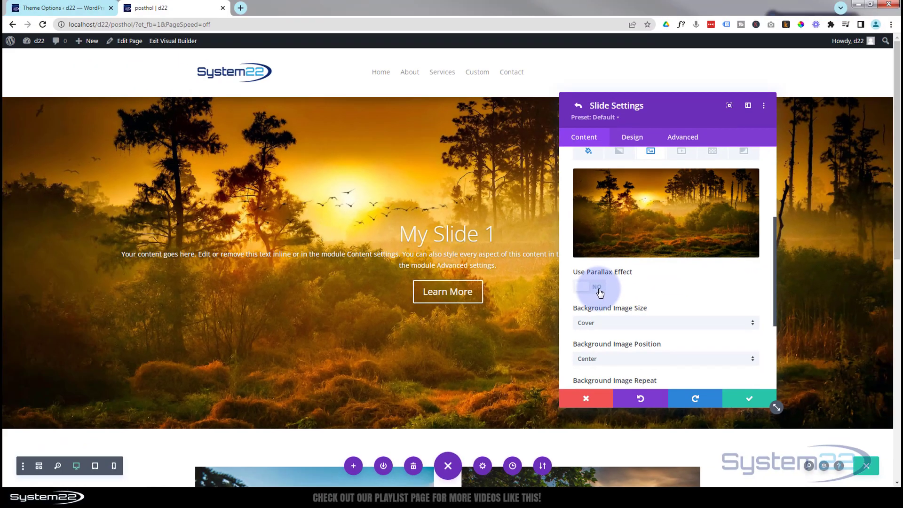
{"action": "left_click", "coordinate": [588, 306]}
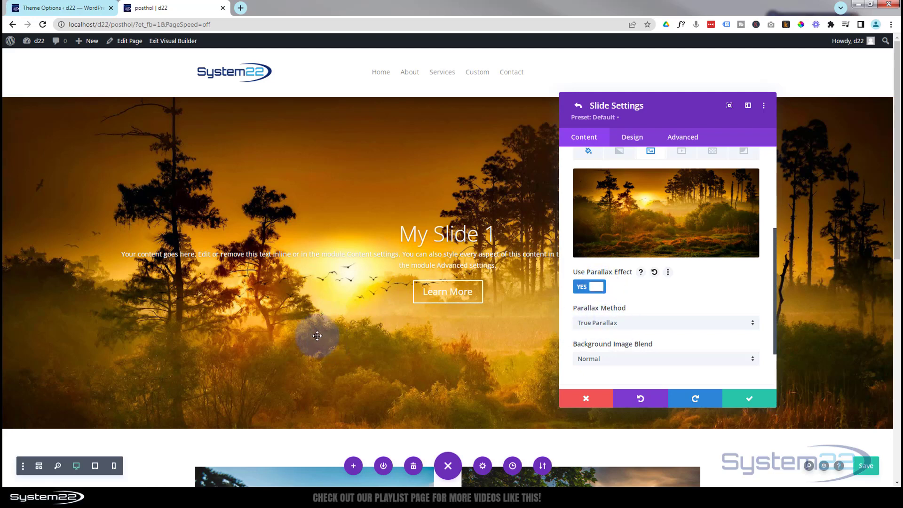
- Examine how the slide's parallax background moves while the page is scrolled
{"action": "scroll", "coordinate": [317, 336], "scroll_direction": "down", "scroll_amount": 2}
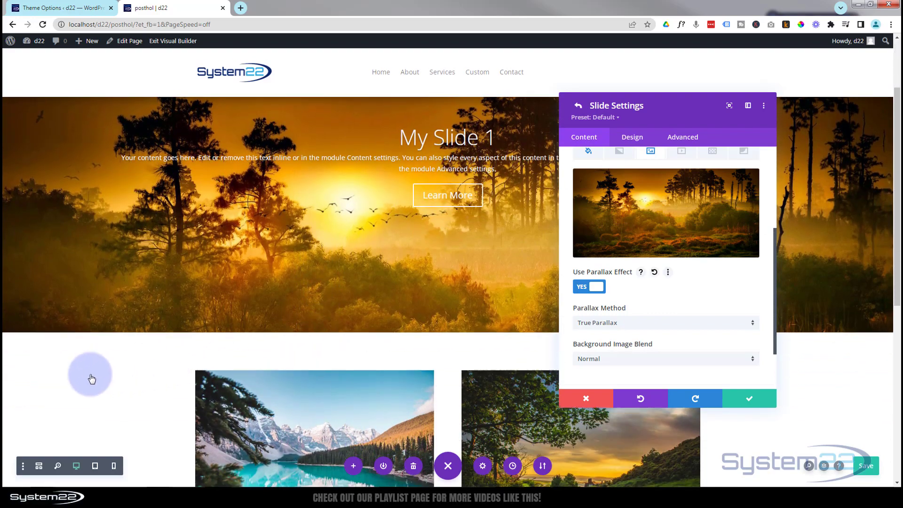
{"action": "scroll", "coordinate": [92, 379], "scroll_direction": "down", "scroll_amount": 3}
{"action": "scroll", "coordinate": [91, 377], "scroll_direction": "up", "scroll_amount": 3}
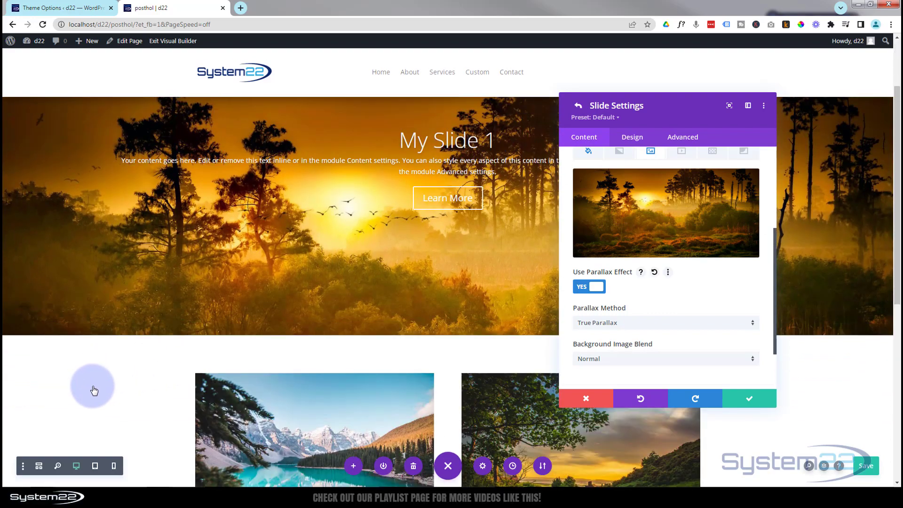
{"action": "scroll", "coordinate": [94, 390], "scroll_direction": "up", "scroll_amount": 2}
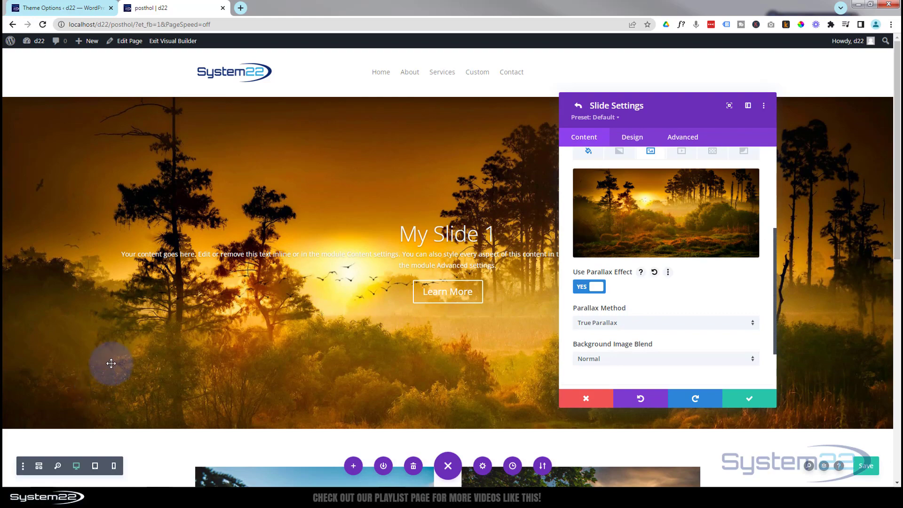
{"action": "scroll", "coordinate": [108, 372], "scroll_direction": "down", "scroll_amount": 4}
{"action": "scroll", "coordinate": [112, 368], "scroll_direction": "down", "scroll_amount": 2}
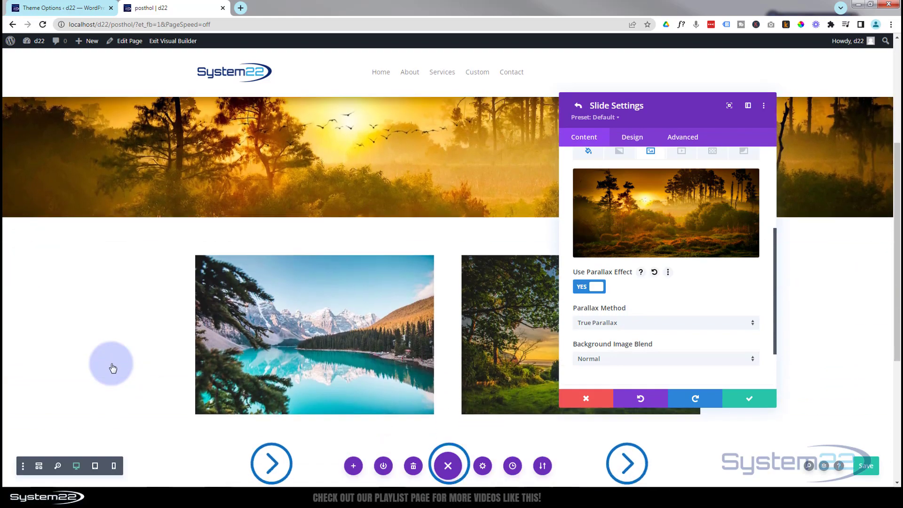
{"action": "scroll", "coordinate": [113, 368], "scroll_direction": "up", "scroll_amount": 5}
{"action": "scroll", "coordinate": [113, 368], "scroll_direction": "up", "scroll_amount": 1}
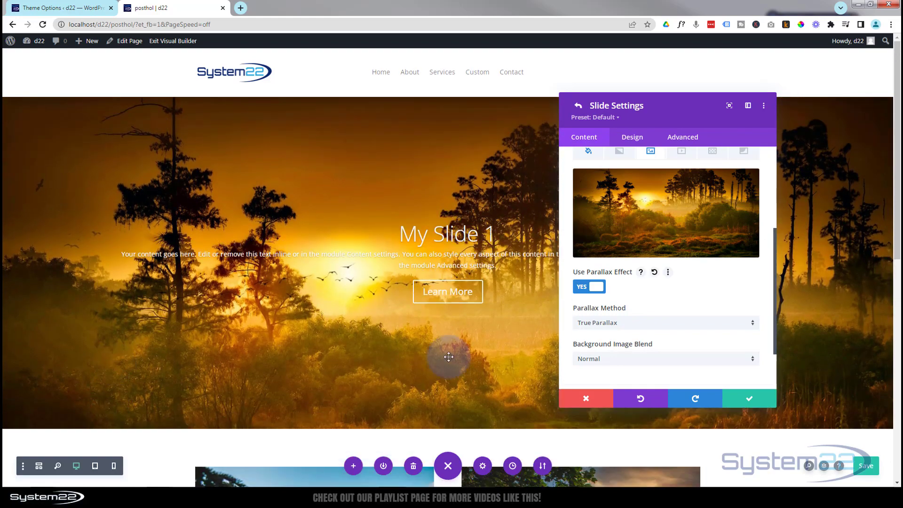
- Set the parallax method of the slide's background image to CSS
{"action": "scroll", "coordinate": [648, 364], "scroll_direction": "up", "scroll_amount": 1}
{"action": "left_click", "coordinate": [648, 370]}
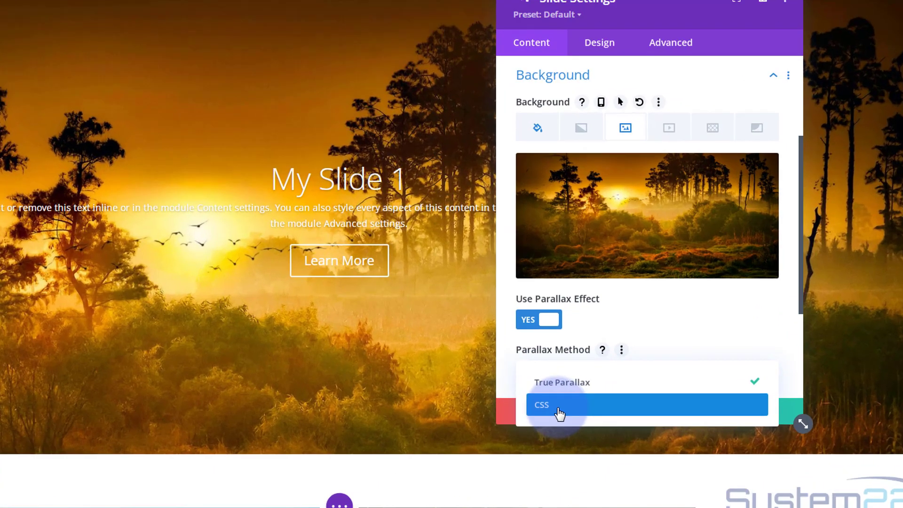
{"action": "left_click", "coordinate": [604, 399]}
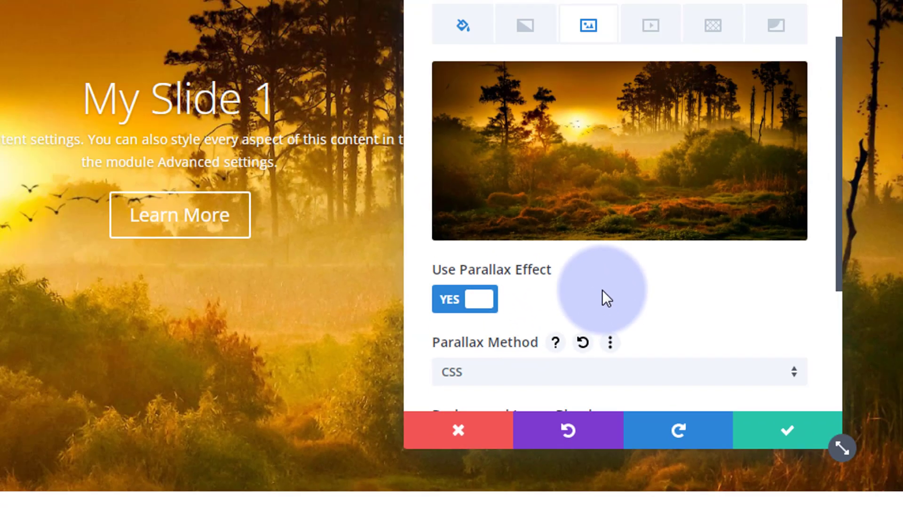
{"action": "scroll", "coordinate": [658, 330], "scroll_direction": "down", "scroll_amount": 1}
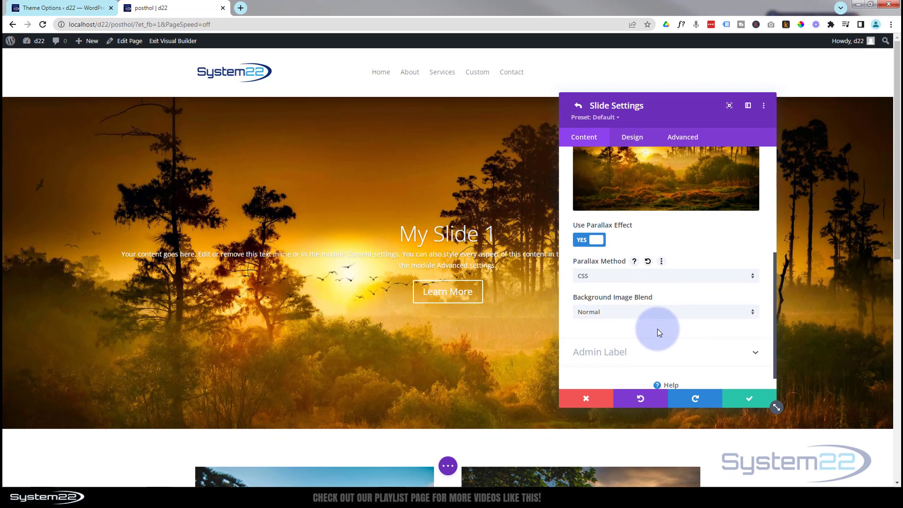
{"action": "scroll", "coordinate": [659, 329], "scroll_direction": "down", "scroll_amount": 1}
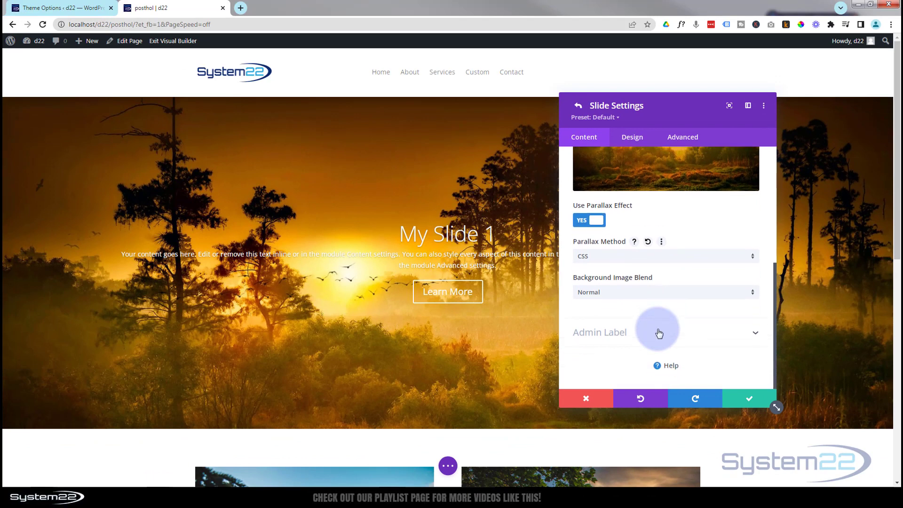
- Open the overlay options in the slide's design settings
{"action": "left_click", "coordinate": [631, 140]}
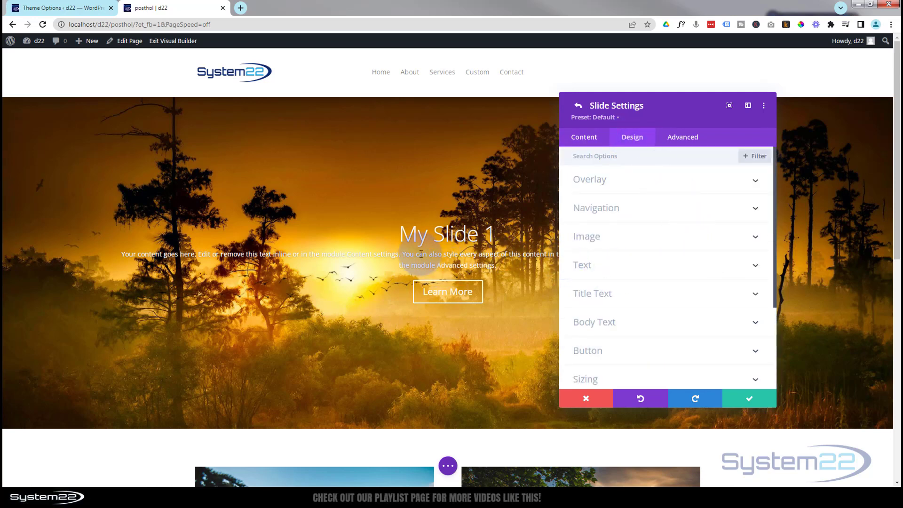
{"action": "left_click", "coordinate": [491, 237]}
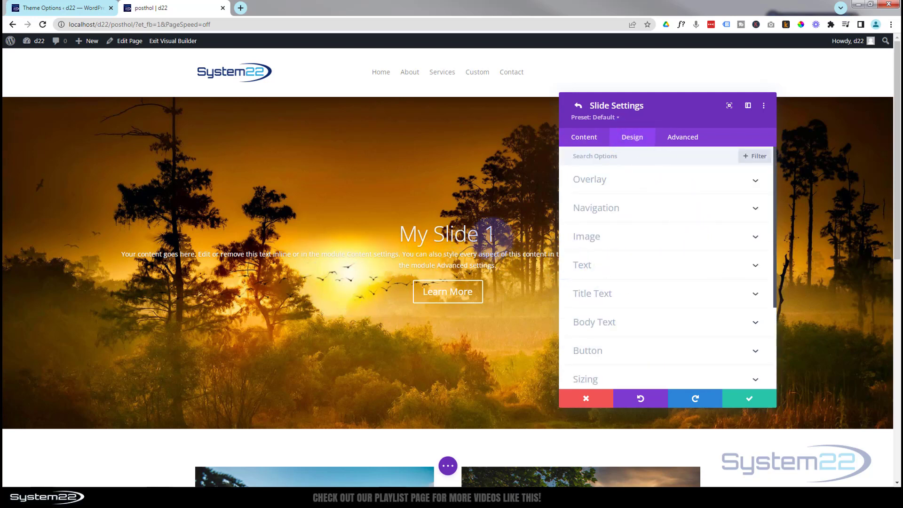
{"action": "left_click", "coordinate": [654, 187]}
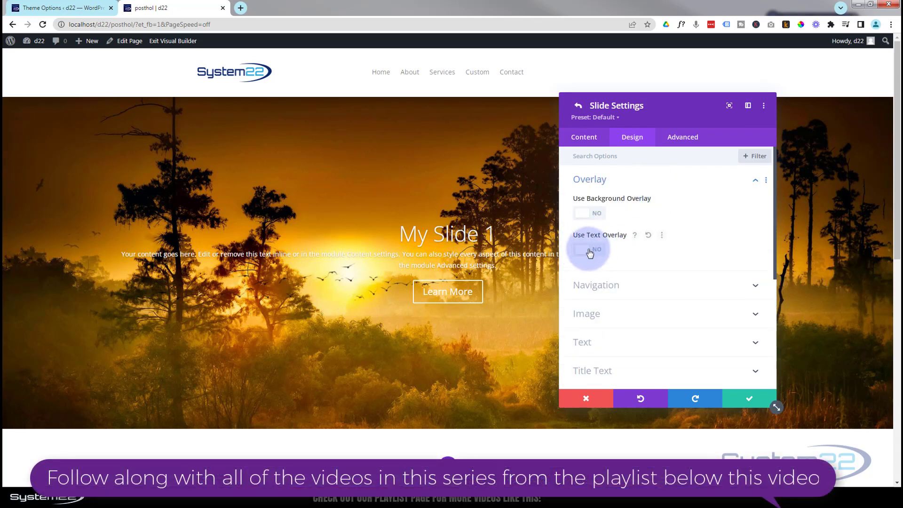
- Try a text overlay behind the slide's text and turn it off again
{"action": "left_click", "coordinate": [575, 253]}
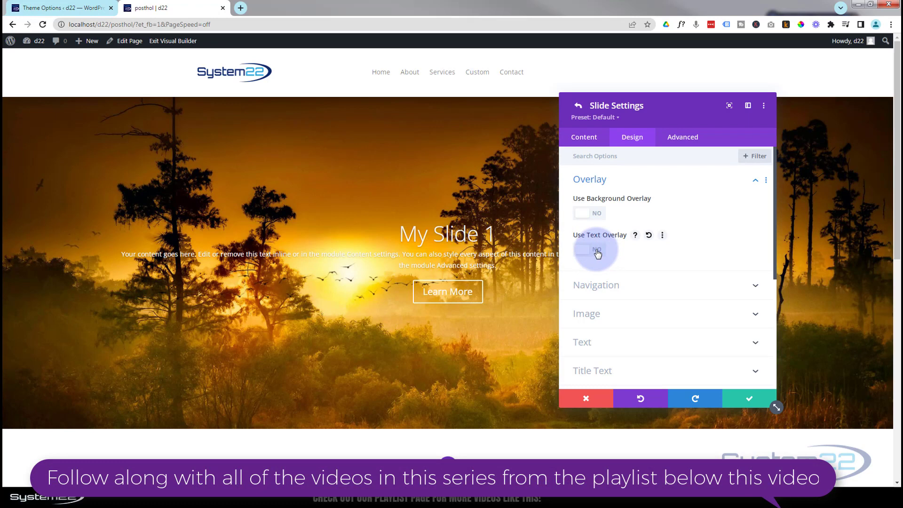
{"action": "left_click", "coordinate": [597, 253]}
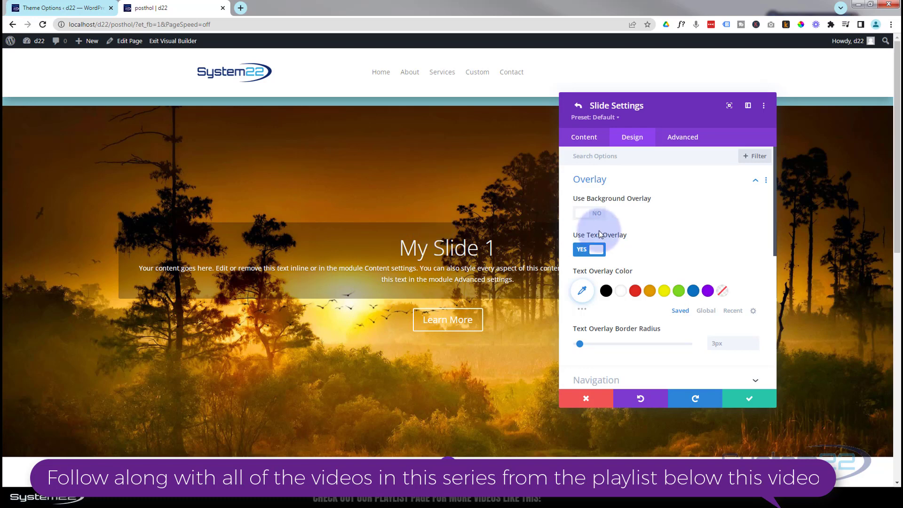
{"action": "left_click", "coordinate": [591, 250]}
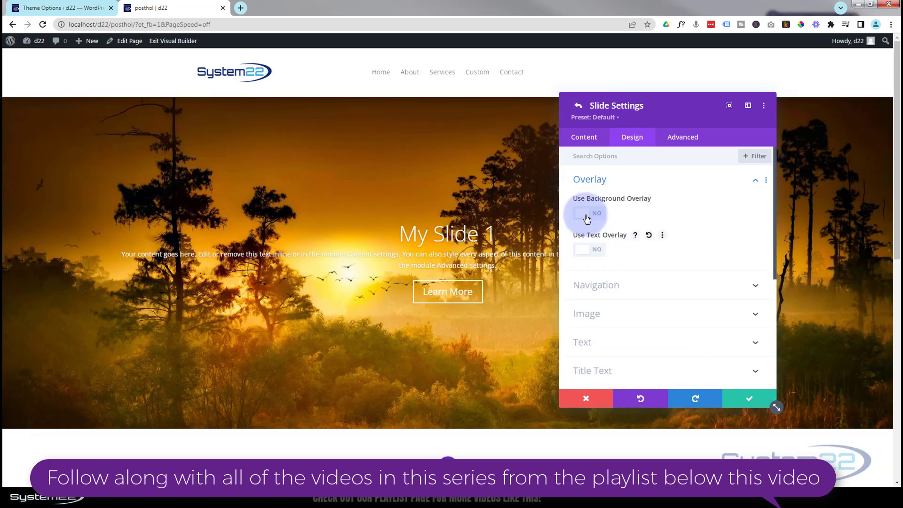
- Enable the slide's background overlay and set its color to semi-transparent black, rgba(0,0,0,0.29)
{"action": "left_click", "coordinate": [585, 215]}
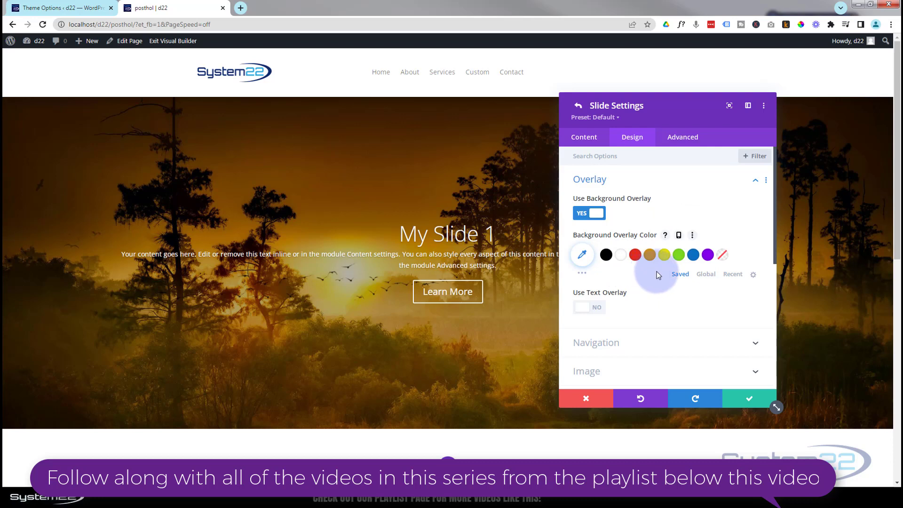
{"action": "left_click", "coordinate": [606, 255]}
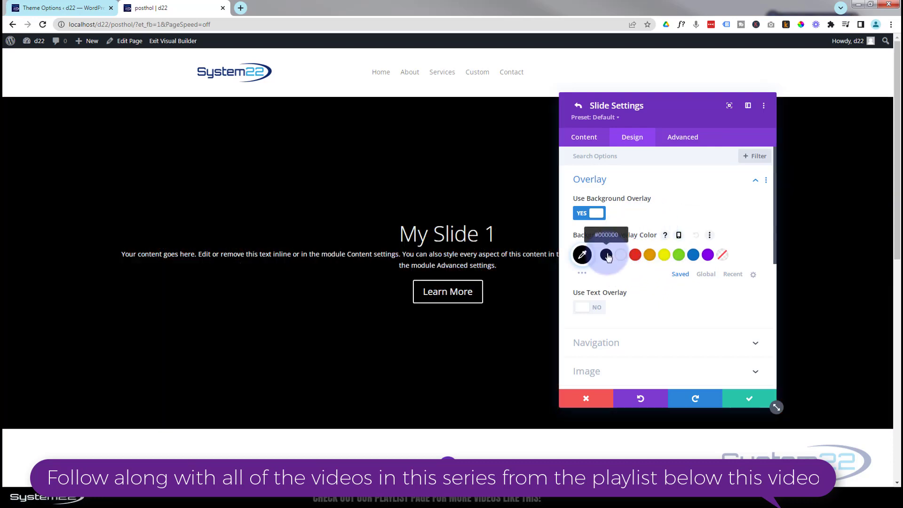
{"action": "left_click", "coordinate": [583, 256]}
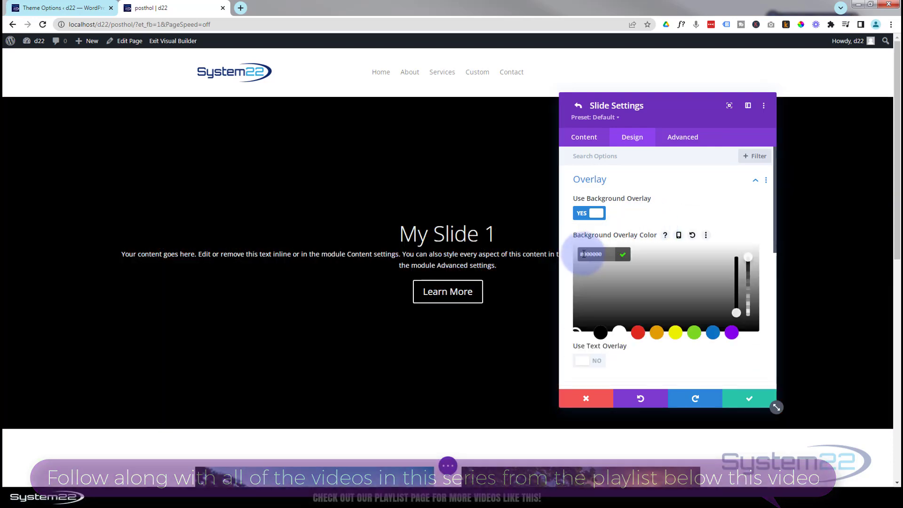
{"action": "left_click", "coordinate": [747, 259]}
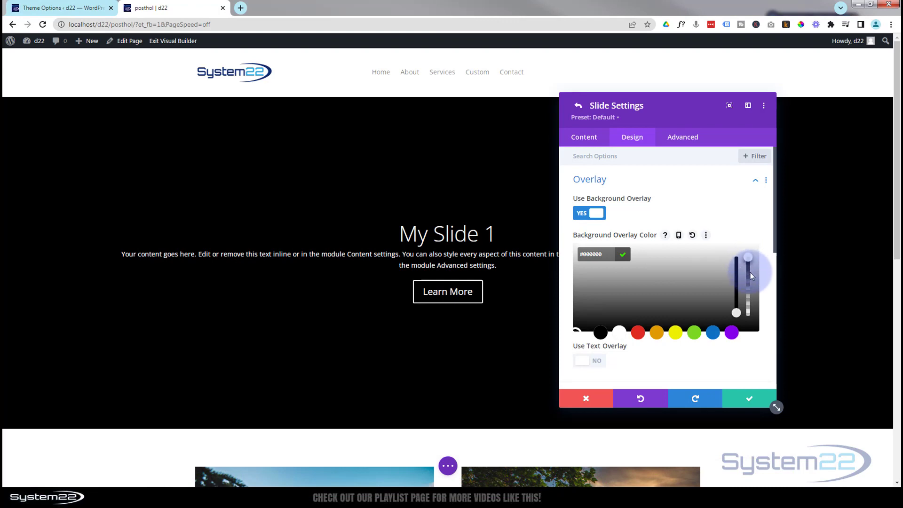
{"action": "left_click_drag", "start_coordinate": [750, 273], "coordinate": [755, 305]}
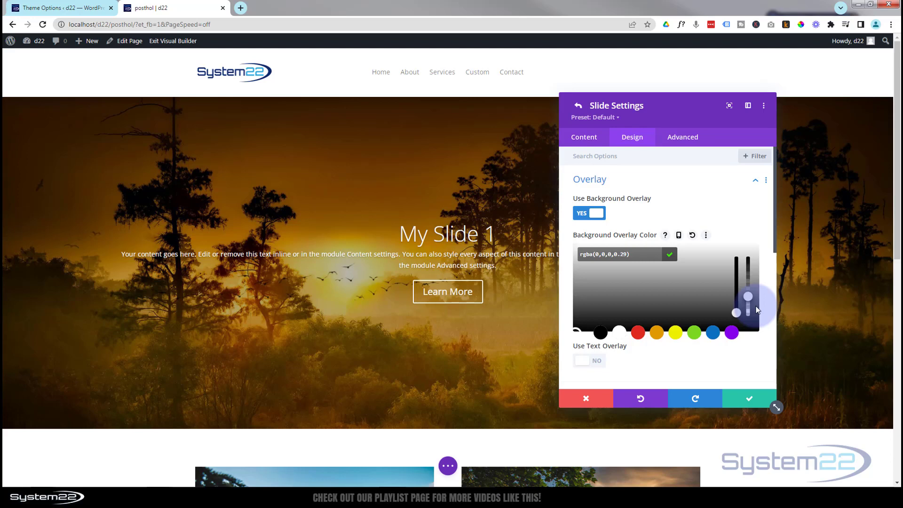
{"action": "left_click", "coordinate": [609, 256]}
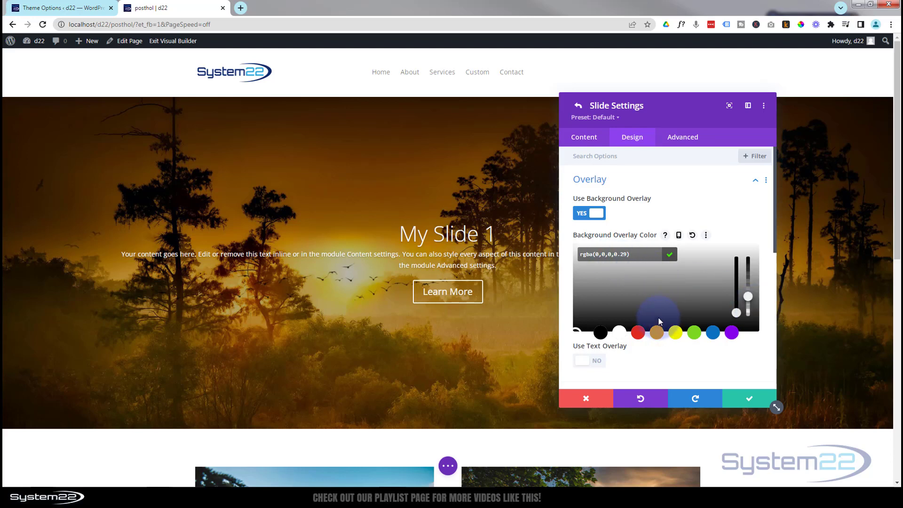
- Open the slide's arrow and dot navigation color options and save the slide settings
{"action": "scroll", "coordinate": [661, 320], "scroll_direction": "down", "scroll_amount": 4}
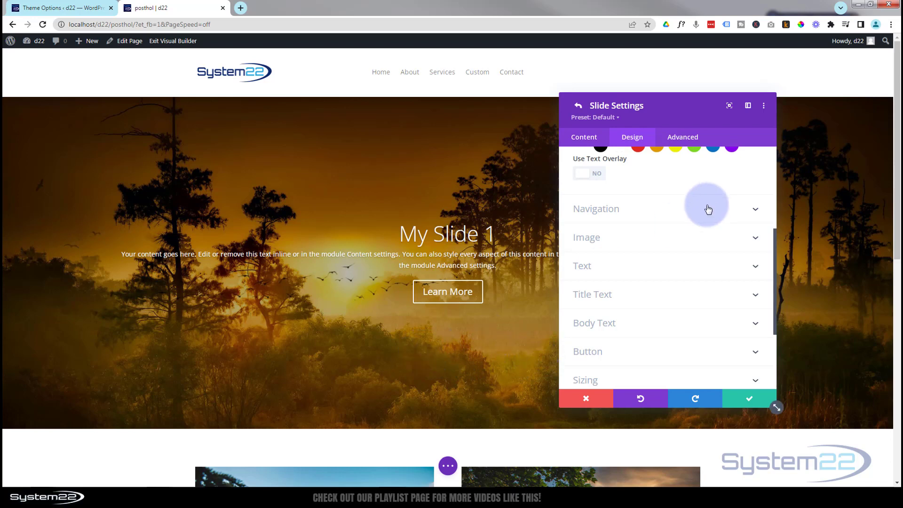
{"action": "scroll", "coordinate": [704, 210], "scroll_direction": "down", "scroll_amount": 1}
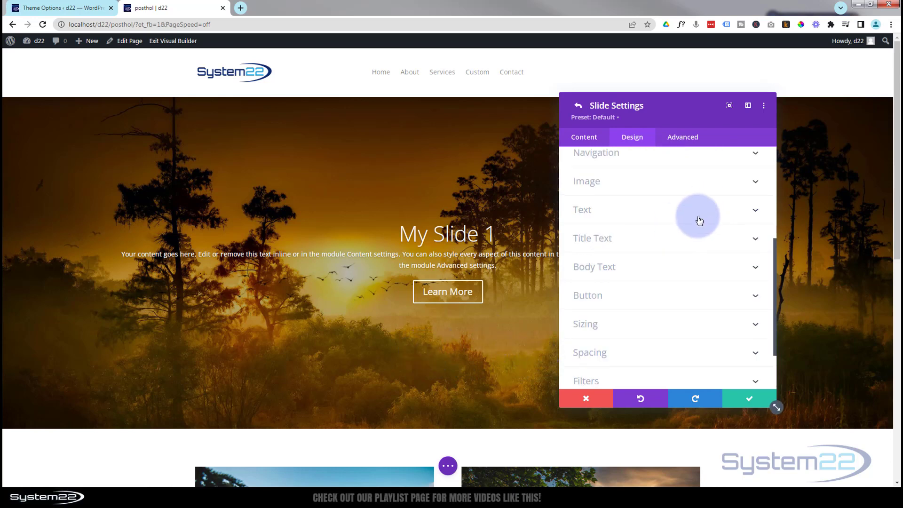
{"action": "left_click", "coordinate": [667, 154]}
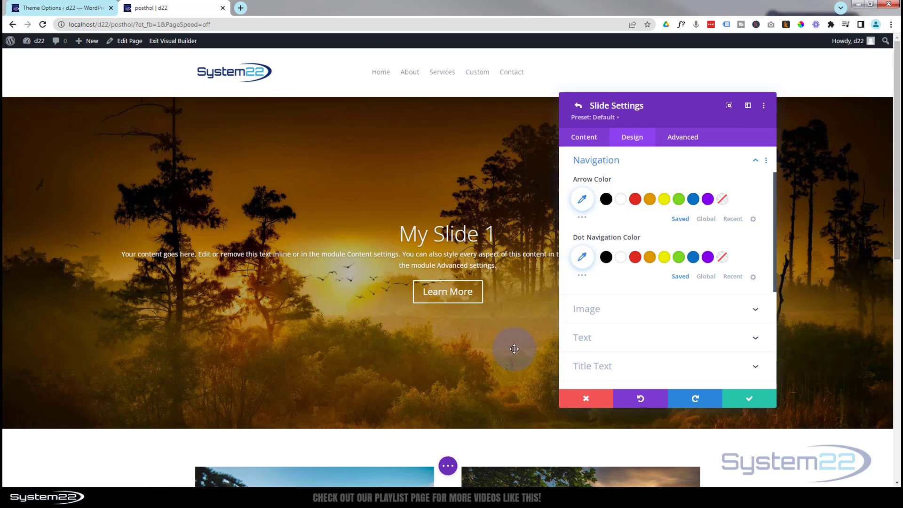
{"action": "left_click", "coordinate": [745, 399]}
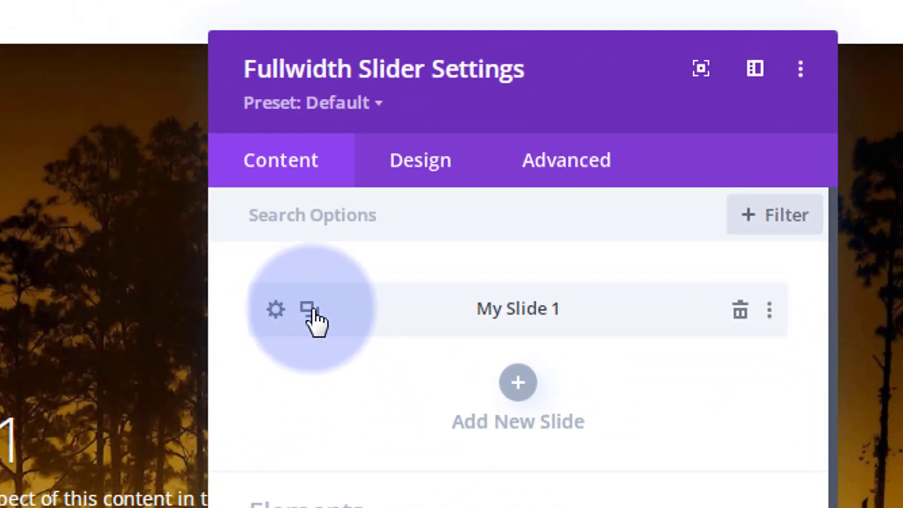
- Duplicate My Slide 1 and change the copy's title to My Slide 2
{"action": "left_click", "coordinate": [309, 309]}
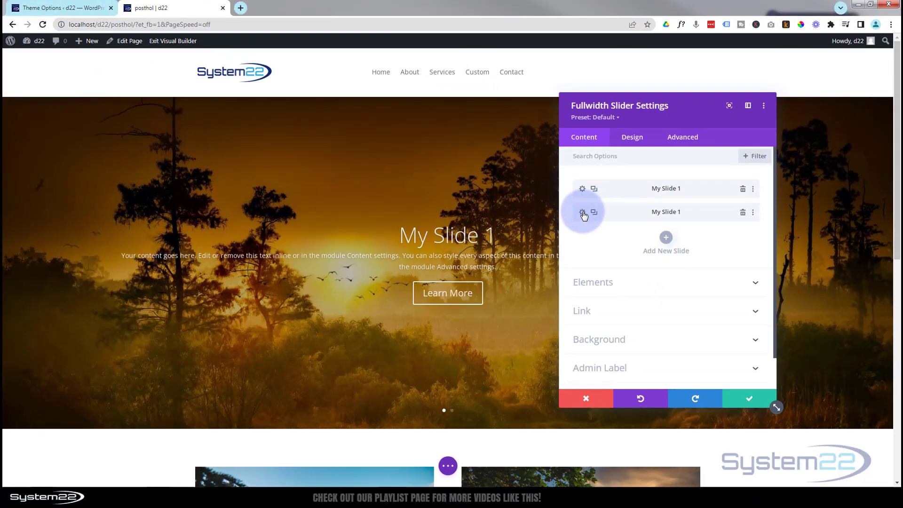
{"action": "left_click", "coordinate": [582, 213]}
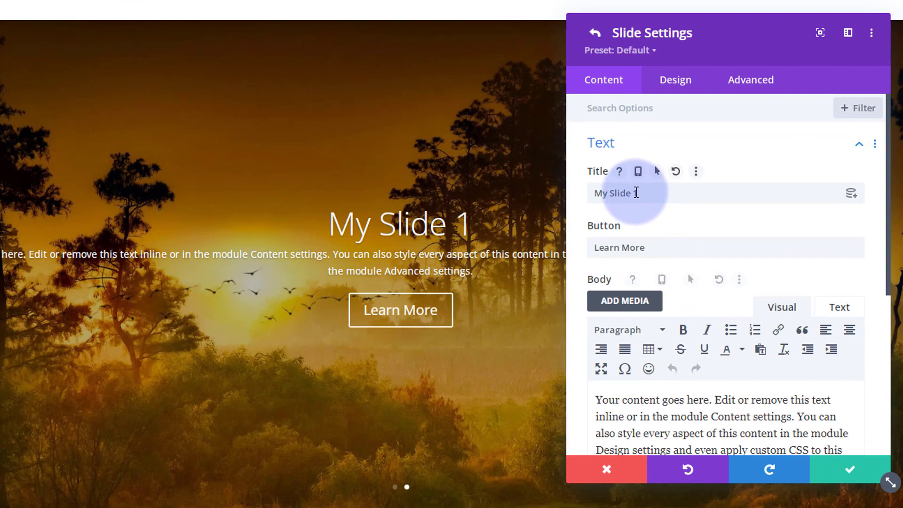
{"action": "double_click", "coordinate": [636, 193]}
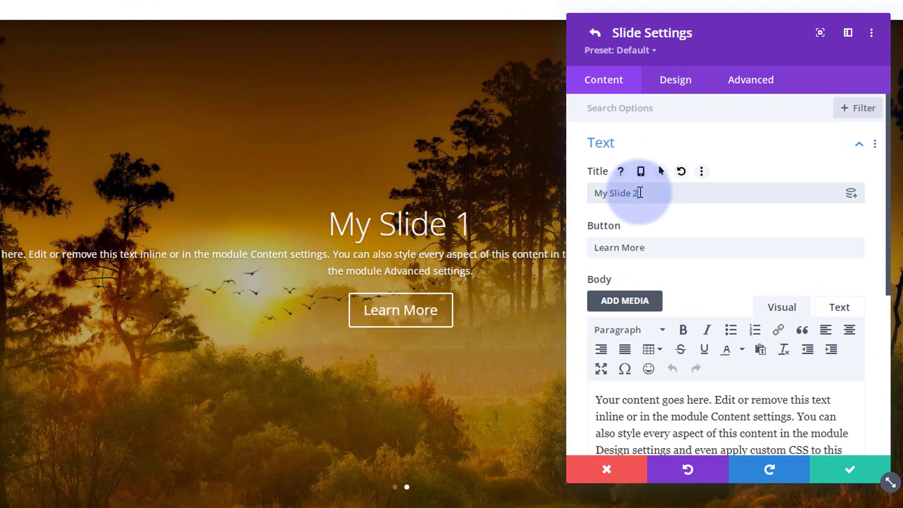
{"action": "type", "text": "2"}
- Replace My Slide 2's background image with the Toronto night skyline picture from the media library and save the slide
{"action": "scroll", "coordinate": [715, 238], "scroll_direction": "down", "scroll_amount": 3}
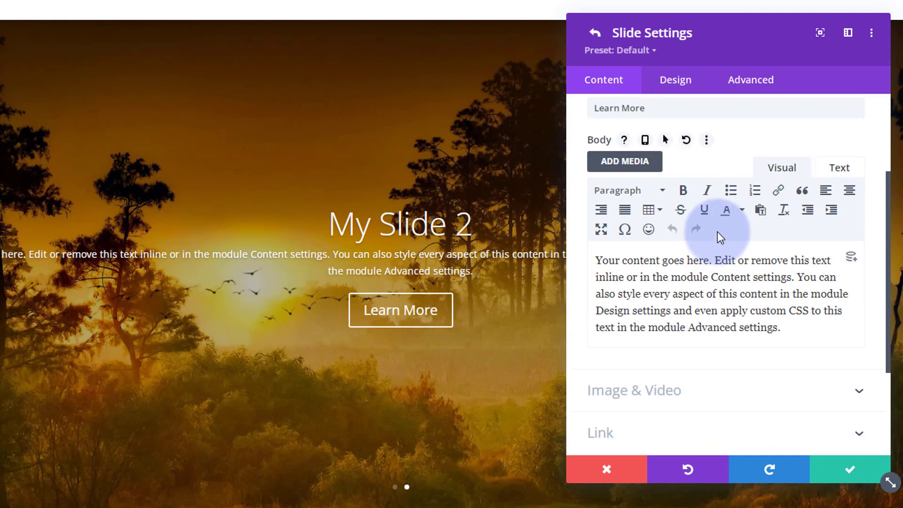
{"action": "scroll", "coordinate": [717, 230], "scroll_direction": "down", "scroll_amount": 2}
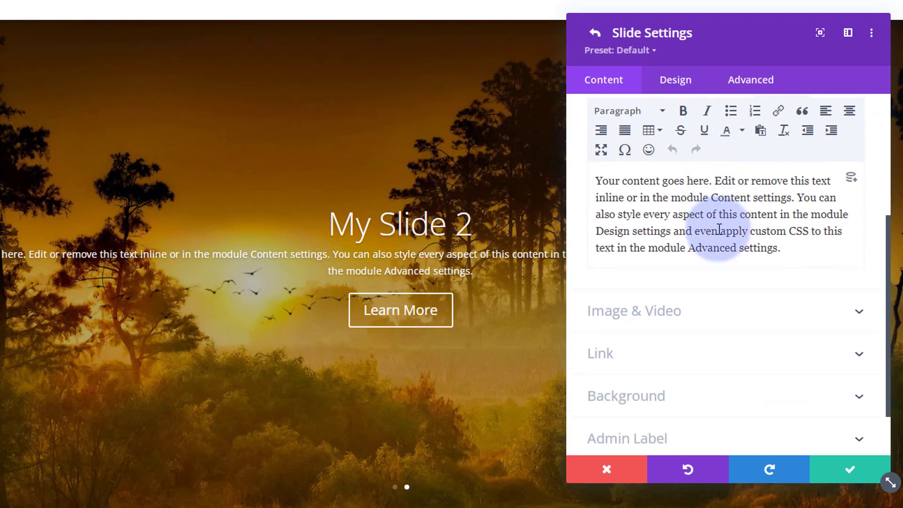
{"action": "scroll", "coordinate": [719, 229], "scroll_direction": "down", "scroll_amount": 2}
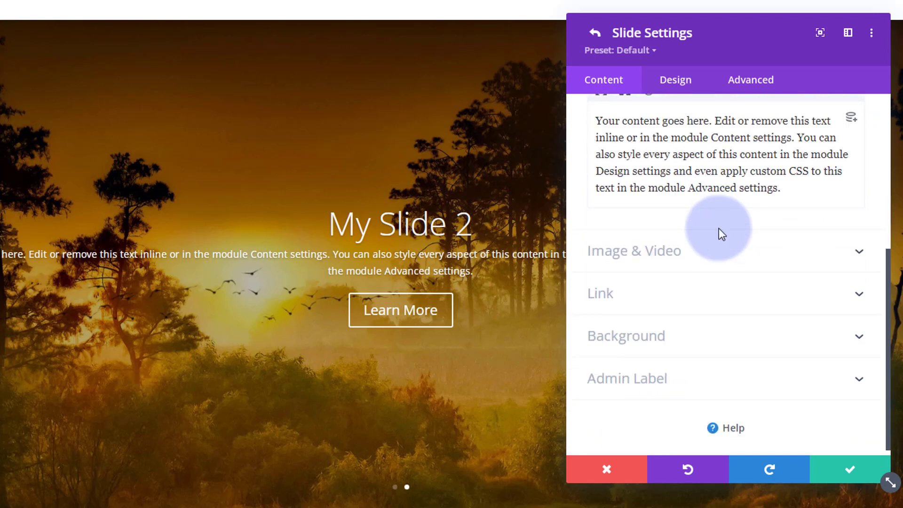
{"action": "scroll", "coordinate": [719, 231], "scroll_direction": "down", "scroll_amount": 1}
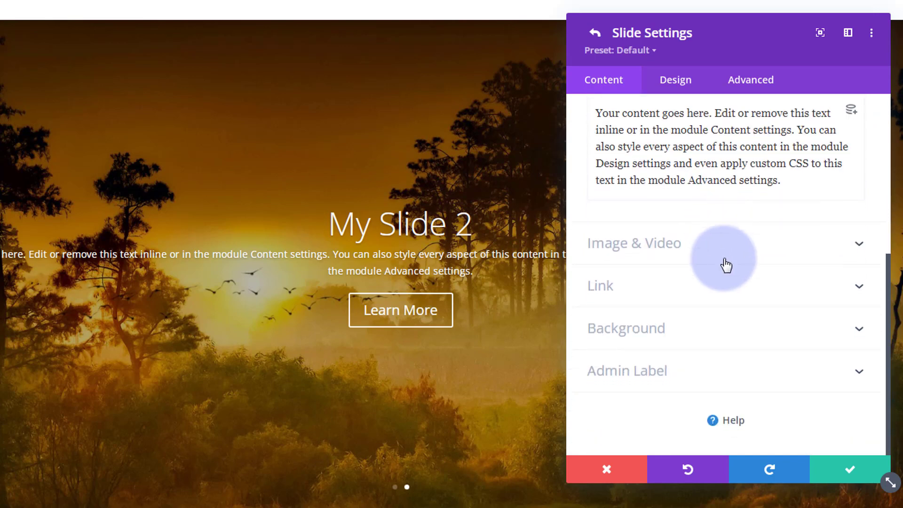
{"action": "left_click", "coordinate": [732, 339]}
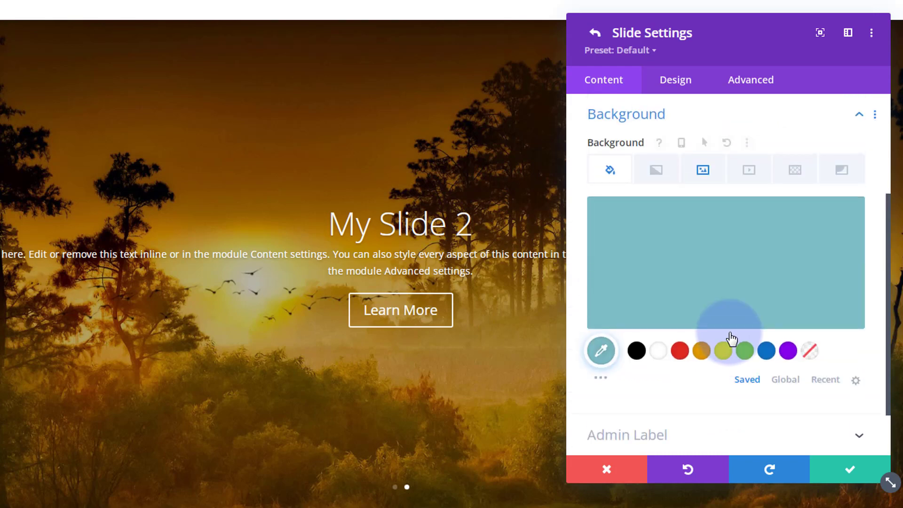
{"action": "left_click", "coordinate": [704, 172]}
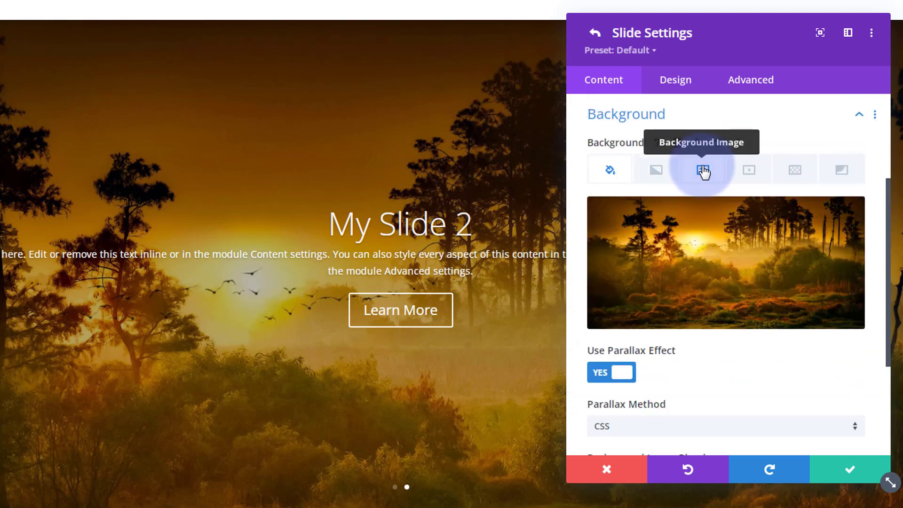
{"action": "left_click", "coordinate": [709, 297]}
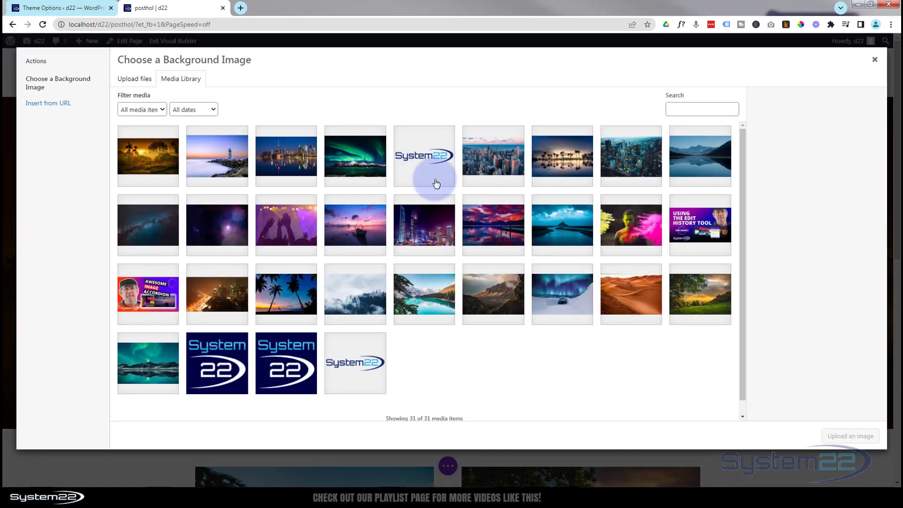
{"action": "left_click", "coordinate": [287, 156]}
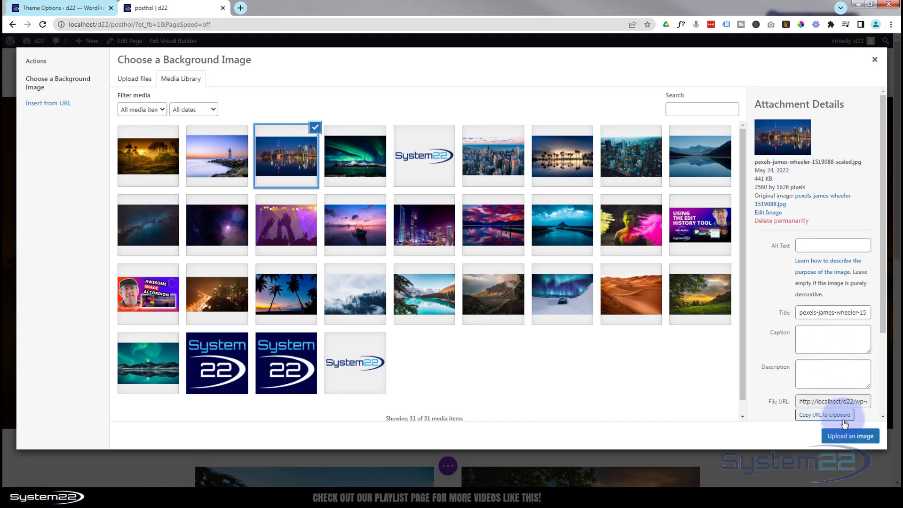
{"action": "left_click", "coordinate": [855, 437]}
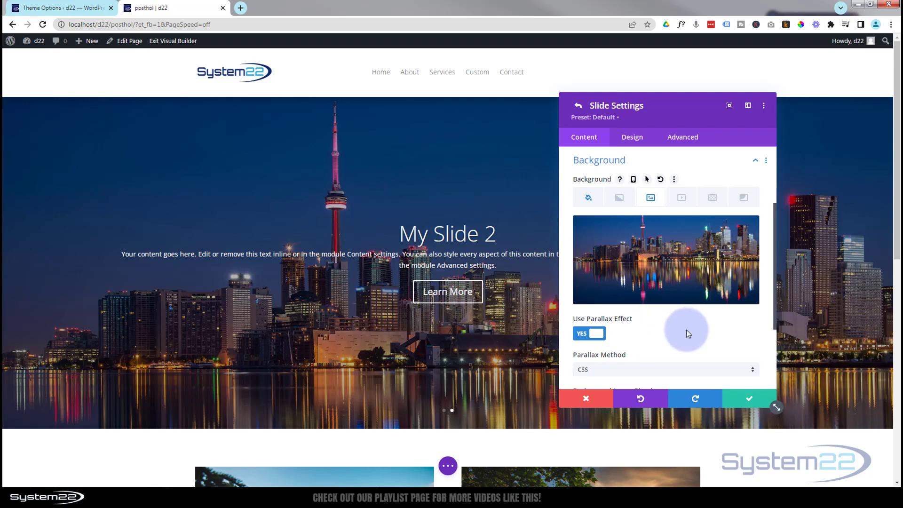
{"action": "left_click", "coordinate": [744, 400]}
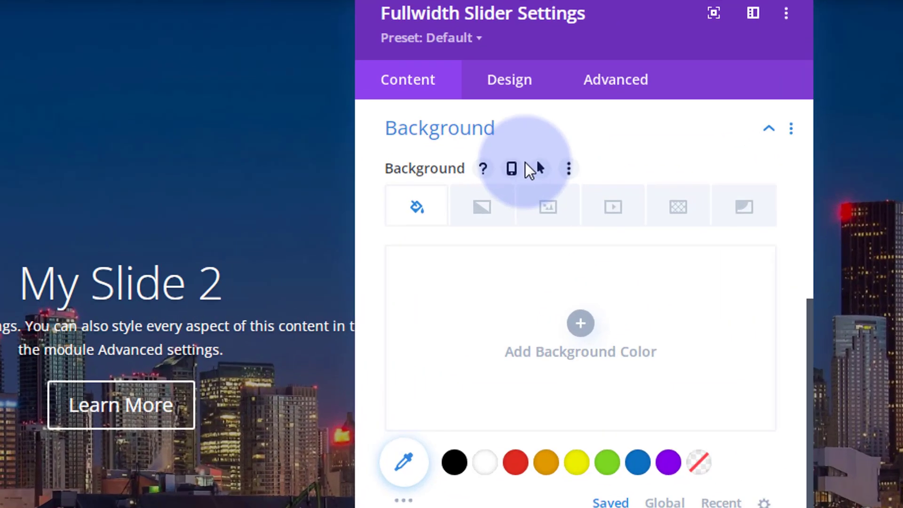
- Duplicate My Slide 2 in the slider and open the settings of the new third slide
{"action": "scroll", "coordinate": [399, 227], "scroll_direction": "up", "scroll_amount": 8}
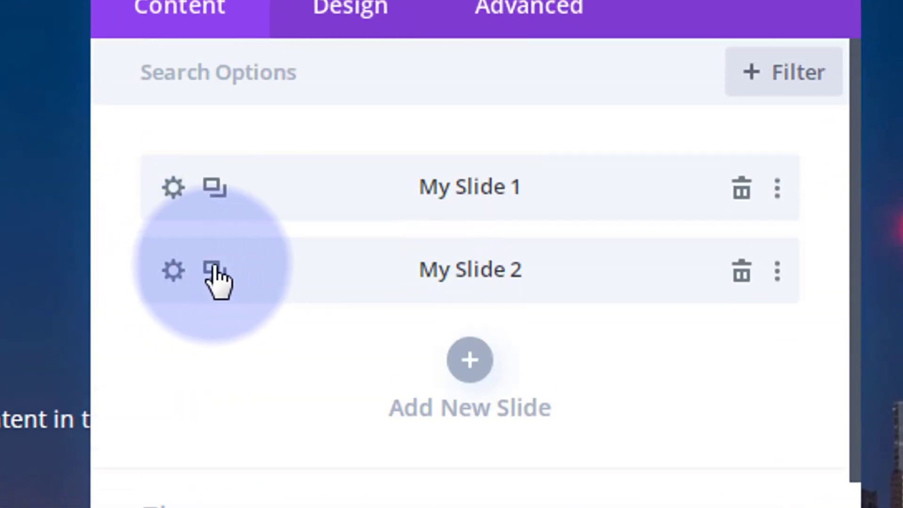
{"action": "left_click", "coordinate": [213, 270]}
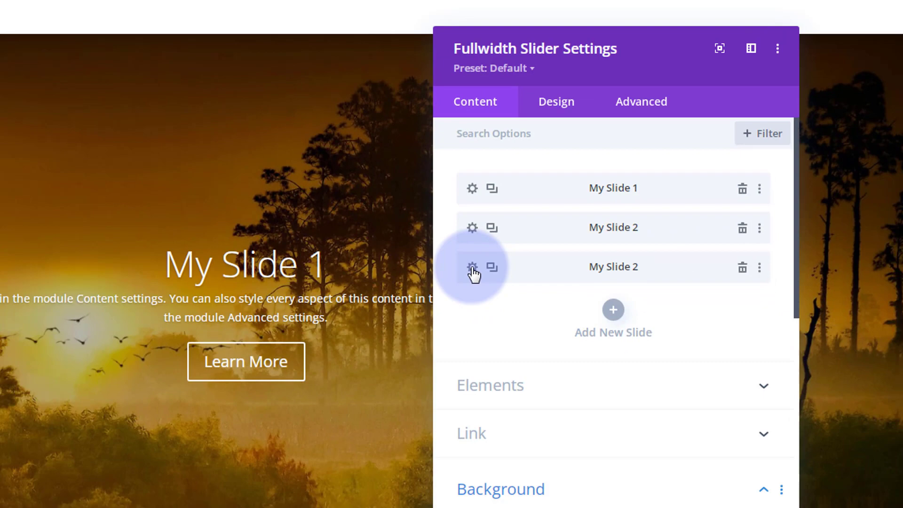
{"action": "left_click", "coordinate": [473, 268]}
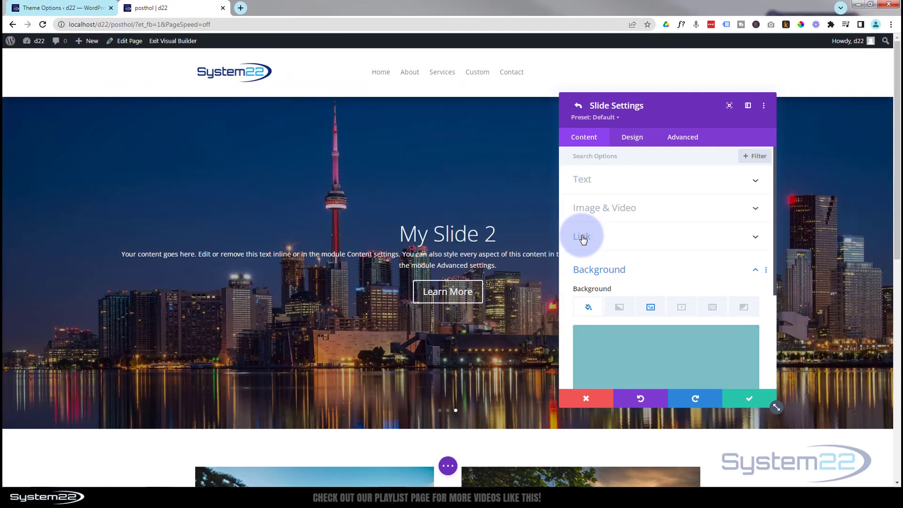
- Replace the third slide's background image with the mountain lake picture in the media library's first row
{"action": "scroll", "coordinate": [606, 238], "scroll_direction": "down", "scroll_amount": 3}
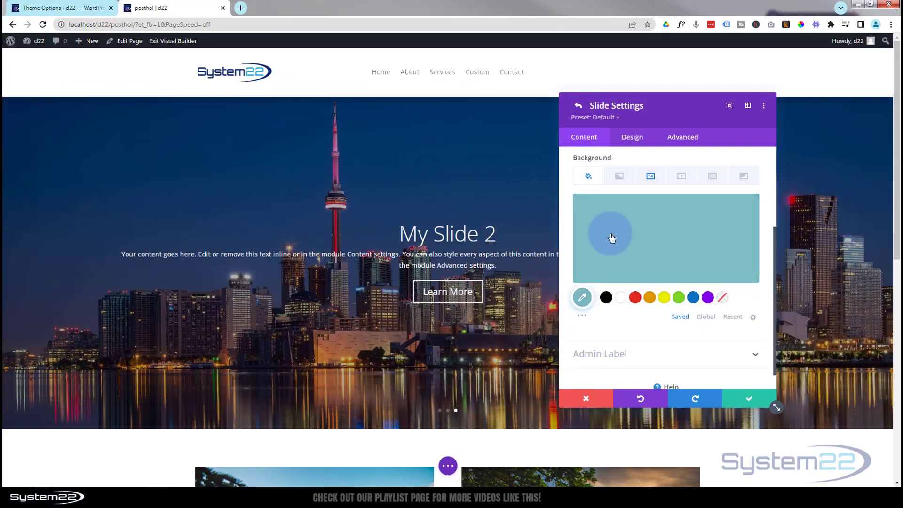
{"action": "left_click", "coordinate": [650, 172]}
{"action": "left_click", "coordinate": [648, 249]}
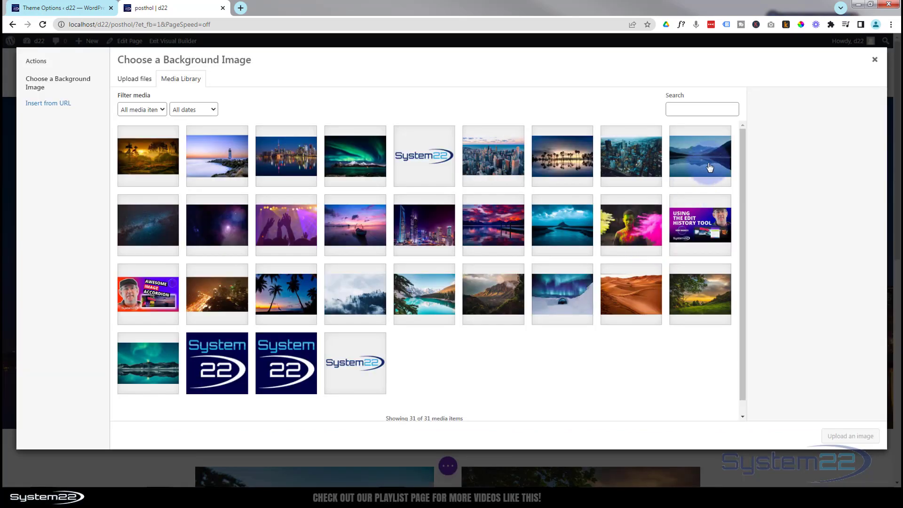
{"action": "left_click", "coordinate": [708, 167]}
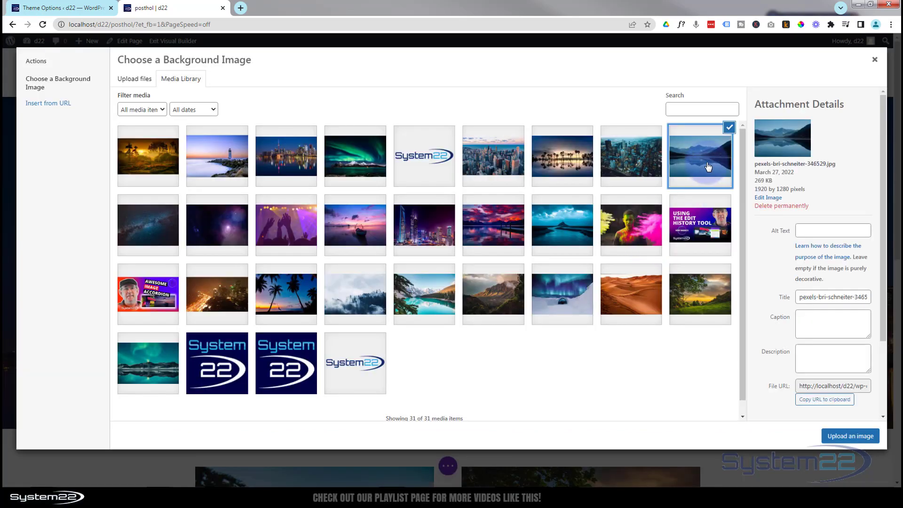
{"action": "left_click", "coordinate": [860, 435]}
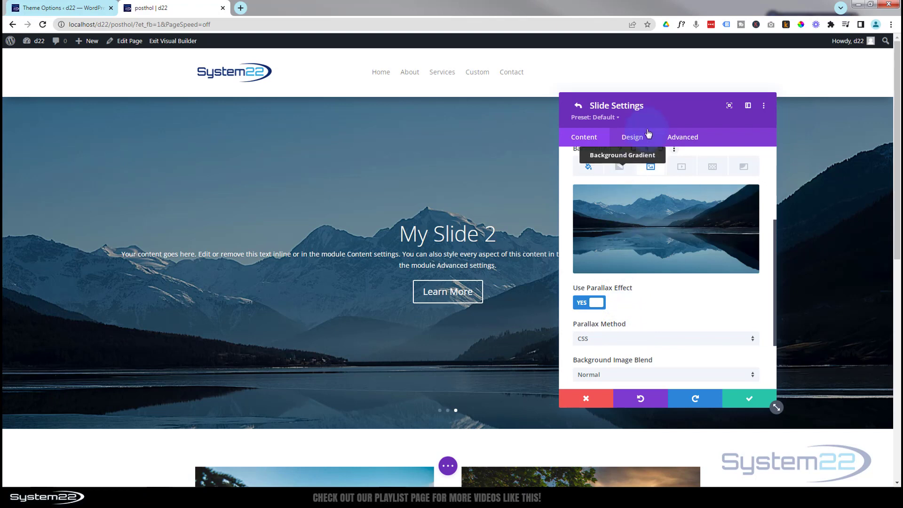
- Turn off the third slide's background overlay, enable its text overlay instead, and save the slide
{"action": "left_click", "coordinate": [632, 137]}
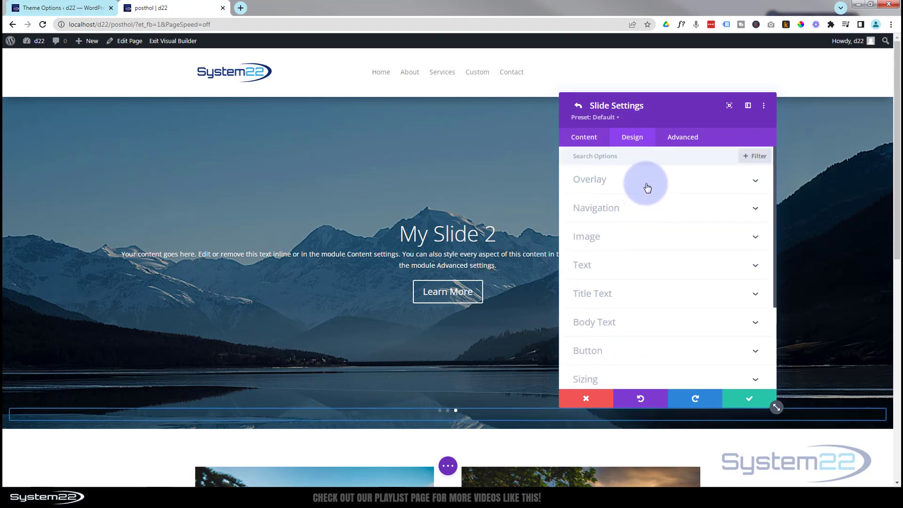
{"action": "left_click", "coordinate": [648, 181]}
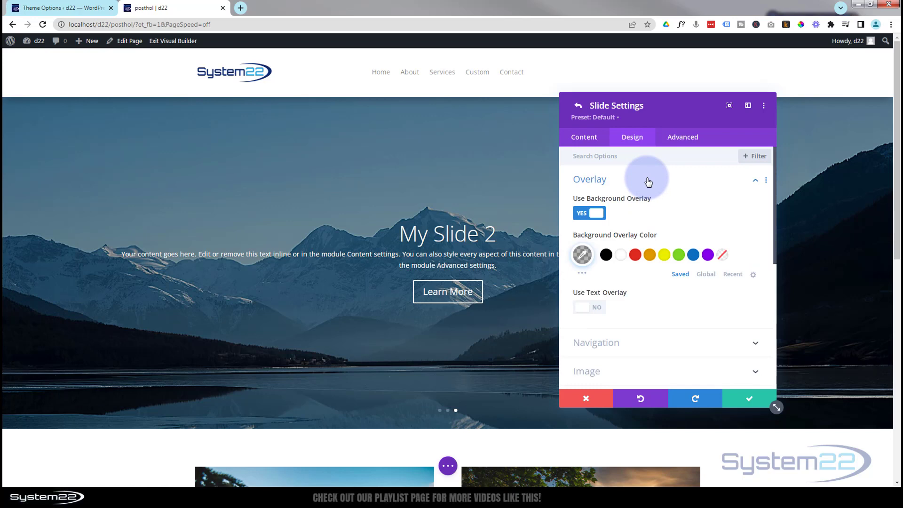
{"action": "left_click", "coordinate": [583, 215]}
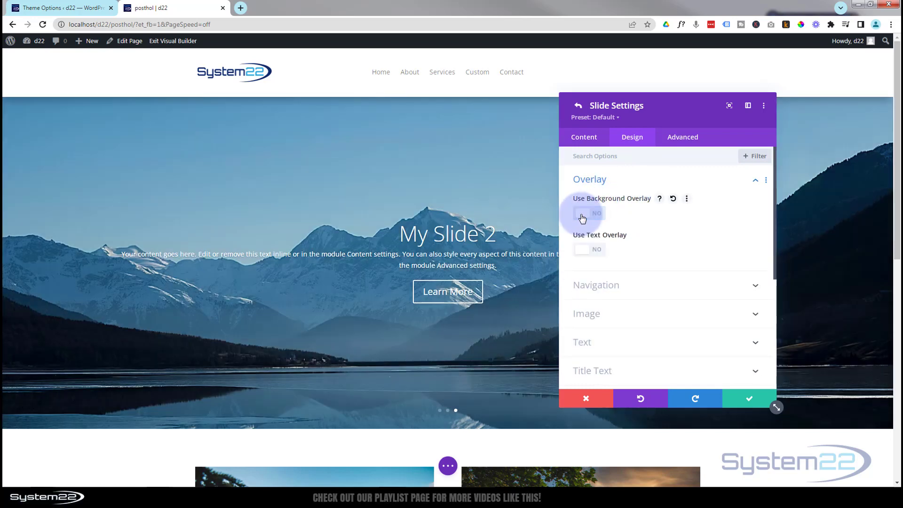
{"action": "left_click", "coordinate": [595, 251]}
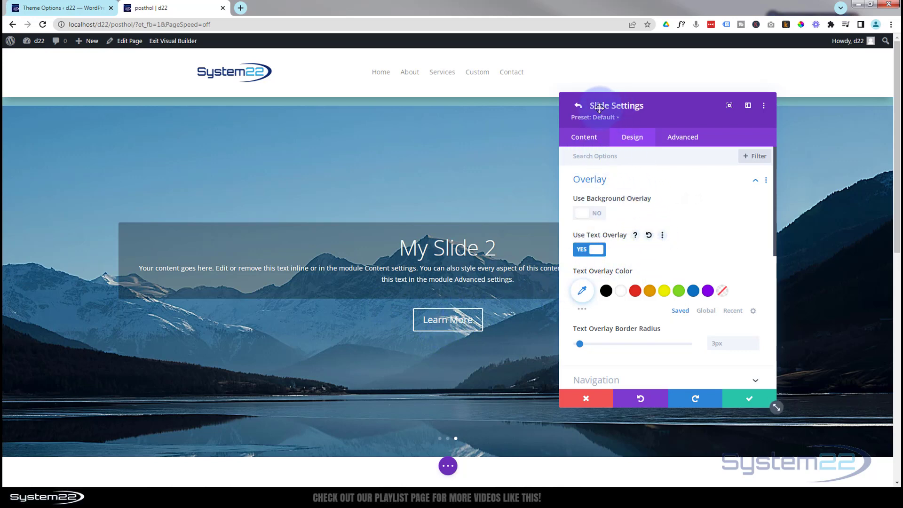
{"action": "left_click", "coordinate": [750, 399]}
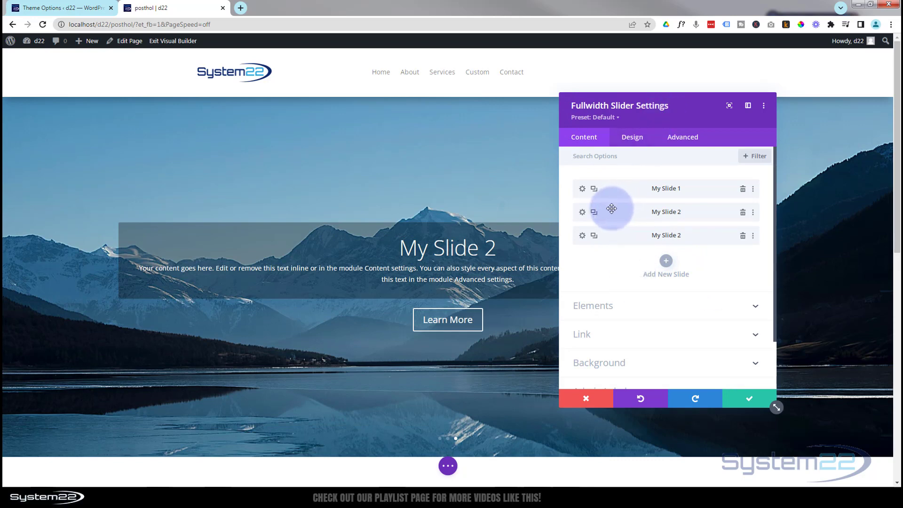
- Examine the arrow and dot navigation colors in the whole slider's design settings, and open its text alignment and shadow options
{"action": "left_click", "coordinate": [633, 142]}
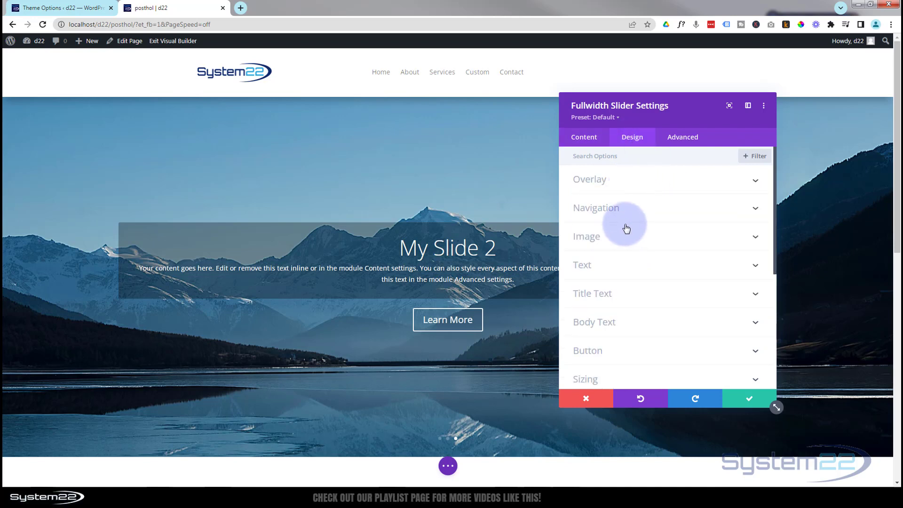
{"action": "mouse_move", "coordinate": [830, 262]}
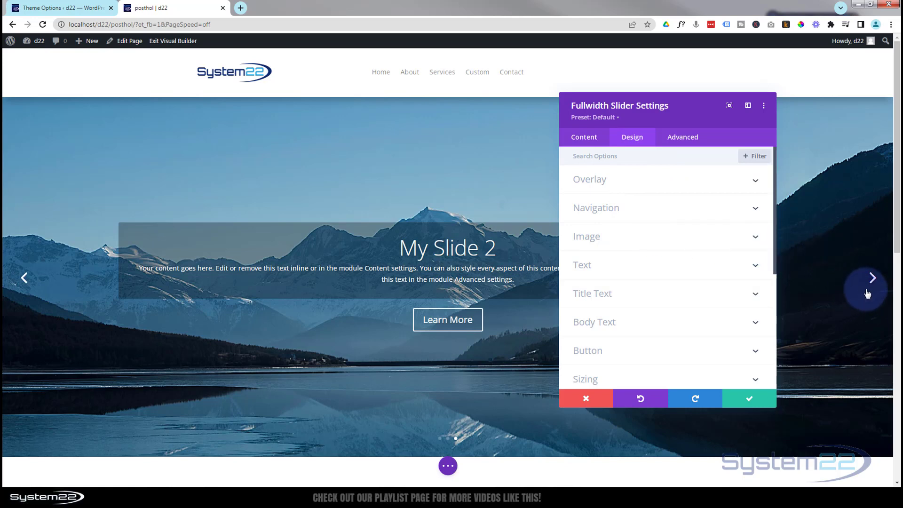
{"action": "left_click", "coordinate": [643, 210]}
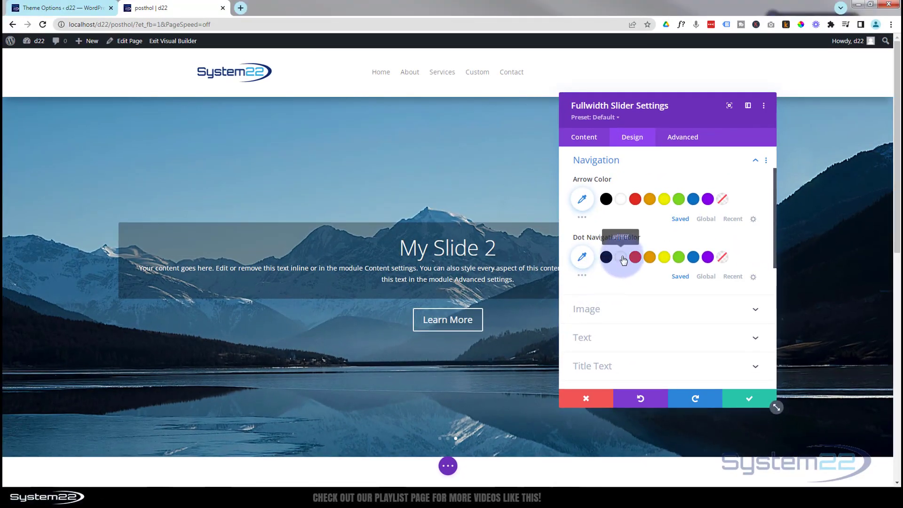
{"action": "left_click", "coordinate": [623, 260]}
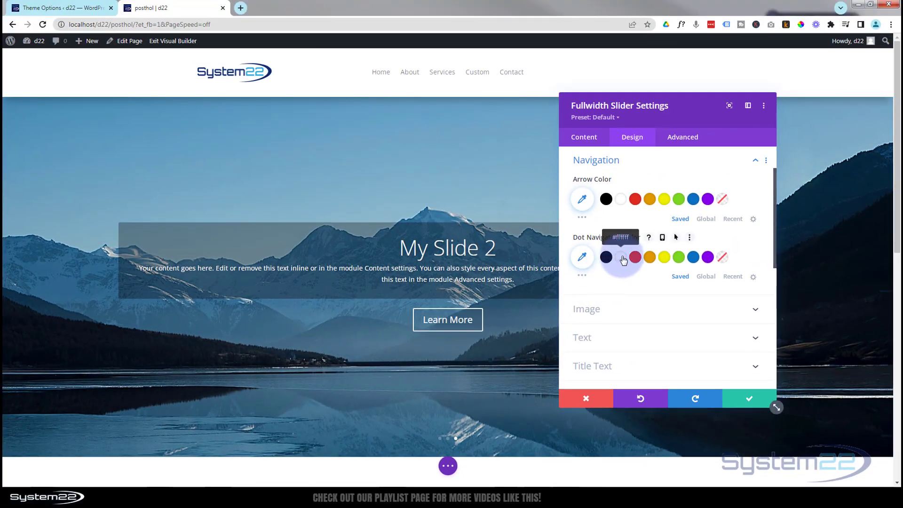
{"action": "scroll", "coordinate": [612, 256], "scroll_direction": "down", "scroll_amount": 3}
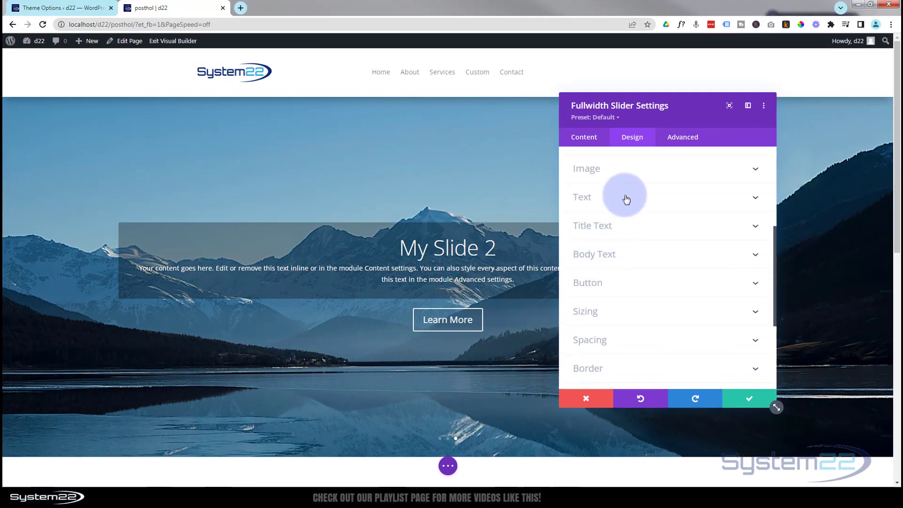
{"action": "left_click", "coordinate": [629, 199]}
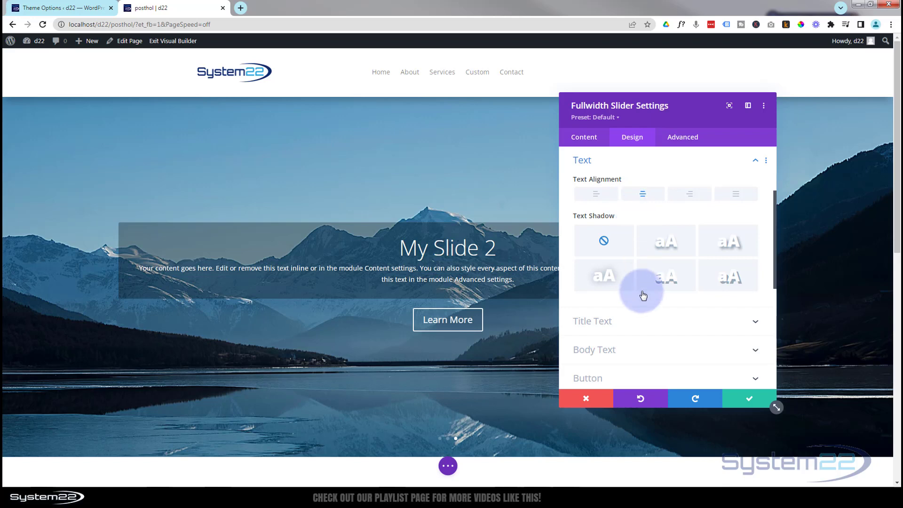
- Try left alignment for the slider's text and switch it back to centered alignment
{"action": "left_click", "coordinate": [593, 197]}
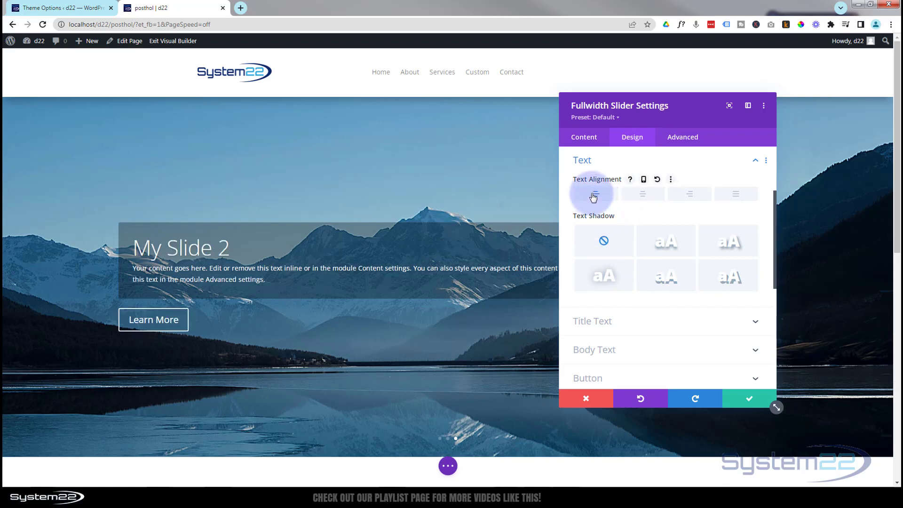
{"action": "left_click", "coordinate": [644, 195]}
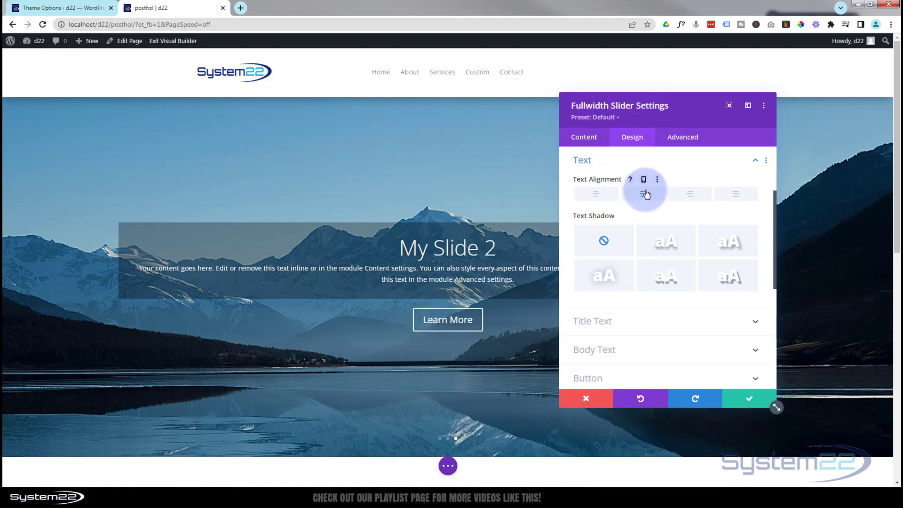
- Examine the slider's title text options, including the heading level and the list of available title fonts
{"action": "scroll", "coordinate": [651, 346], "scroll_direction": "down", "scroll_amount": 2}
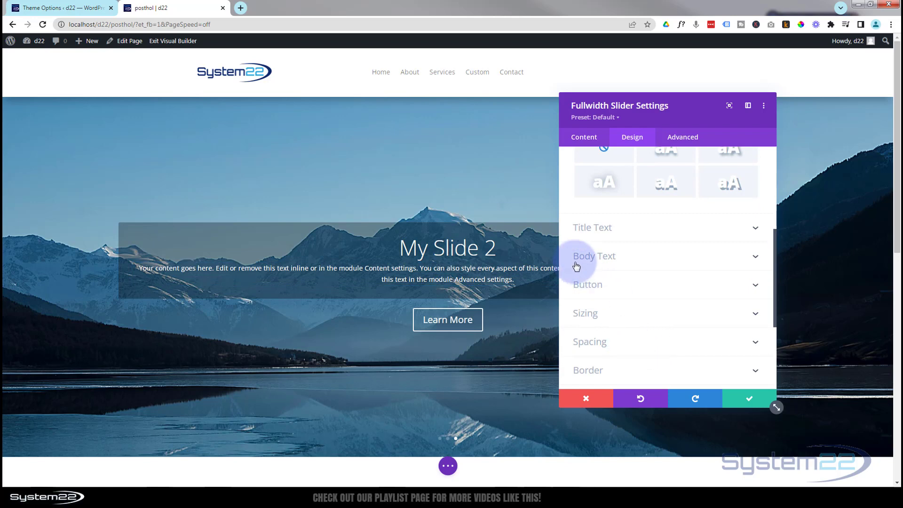
{"action": "left_click", "coordinate": [665, 235]}
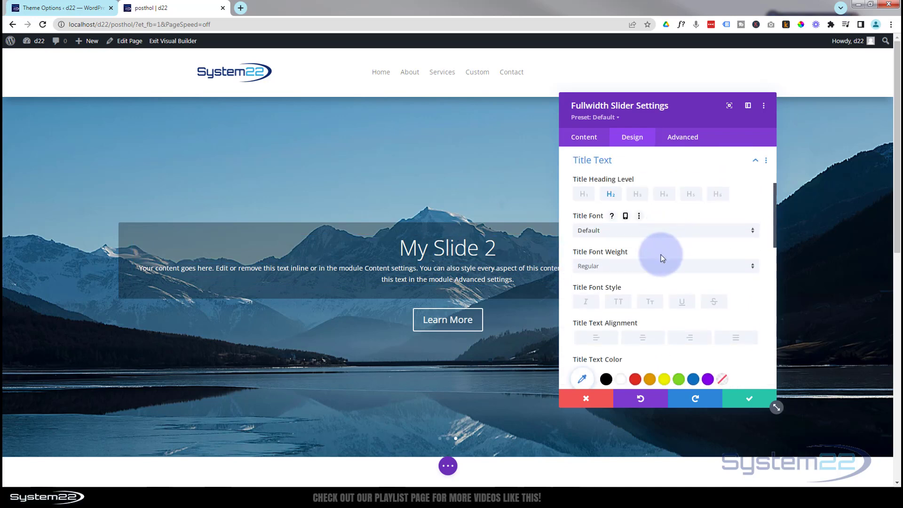
{"action": "left_click", "coordinate": [636, 231]}
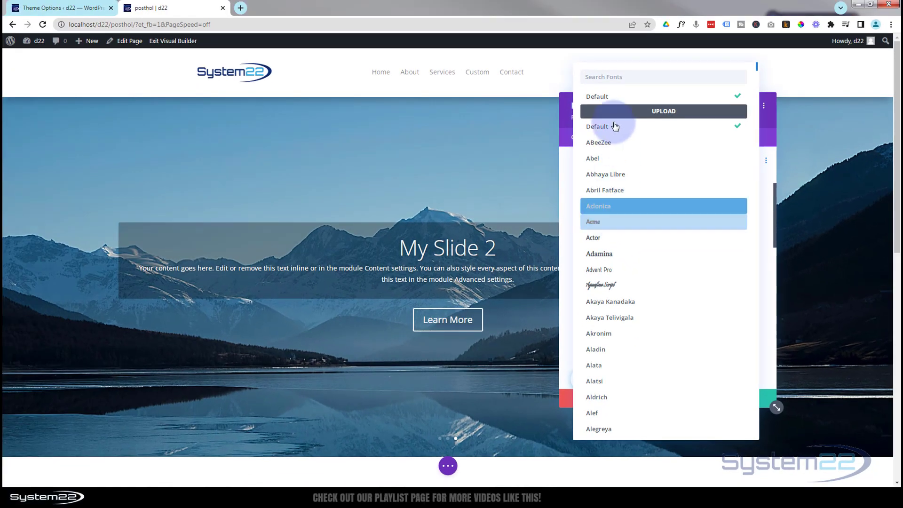
{"action": "left_click", "coordinate": [561, 123]}
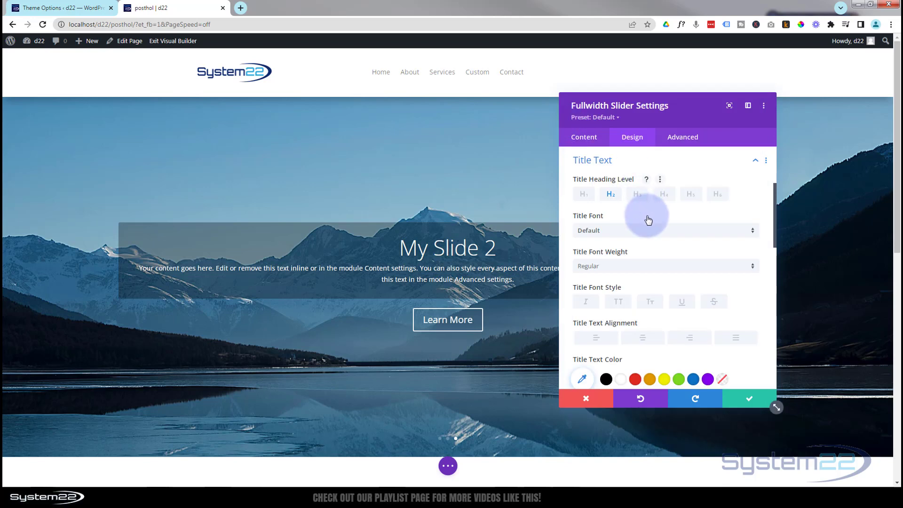
{"action": "scroll", "coordinate": [649, 218], "scroll_direction": "down", "scroll_amount": 10}
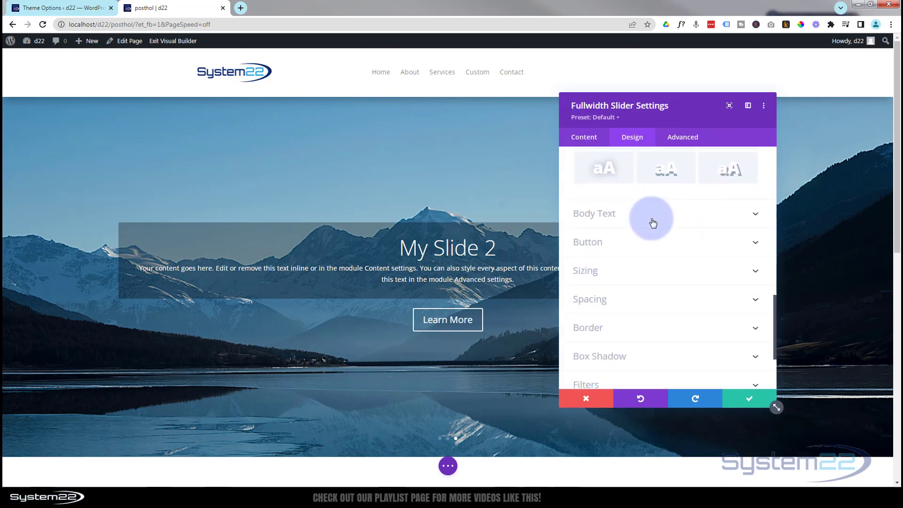
{"action": "scroll", "coordinate": [653, 223], "scroll_direction": "down", "scroll_amount": 2}
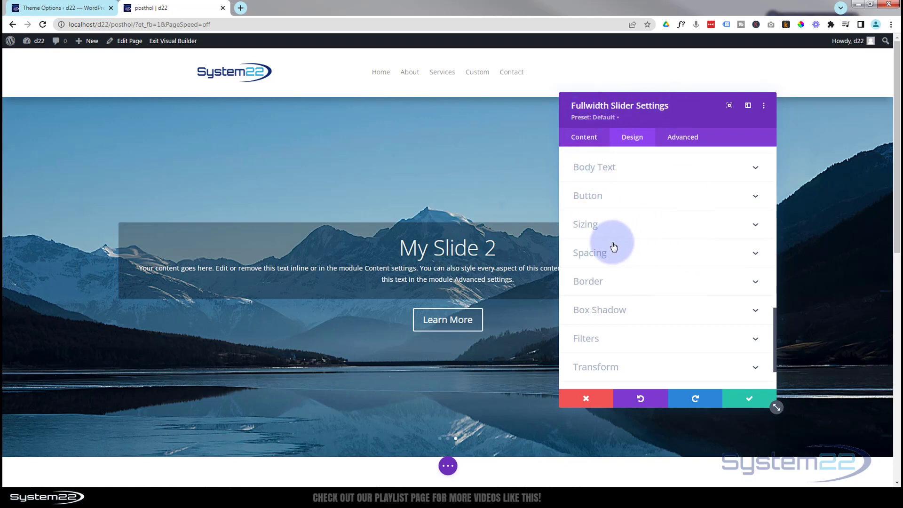
- Enable custom styles for the slider's button and set the button background to the purple swatch
{"action": "left_click", "coordinate": [647, 203]}
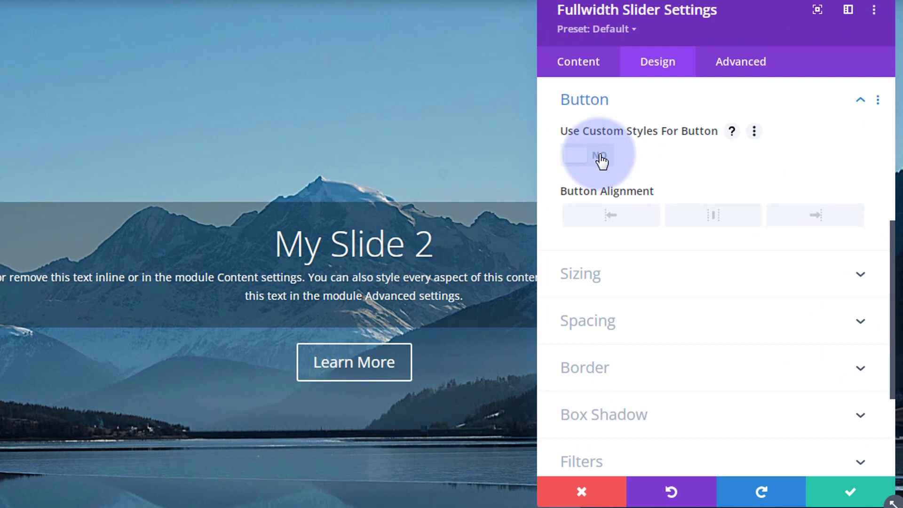
{"action": "left_click", "coordinate": [601, 160]}
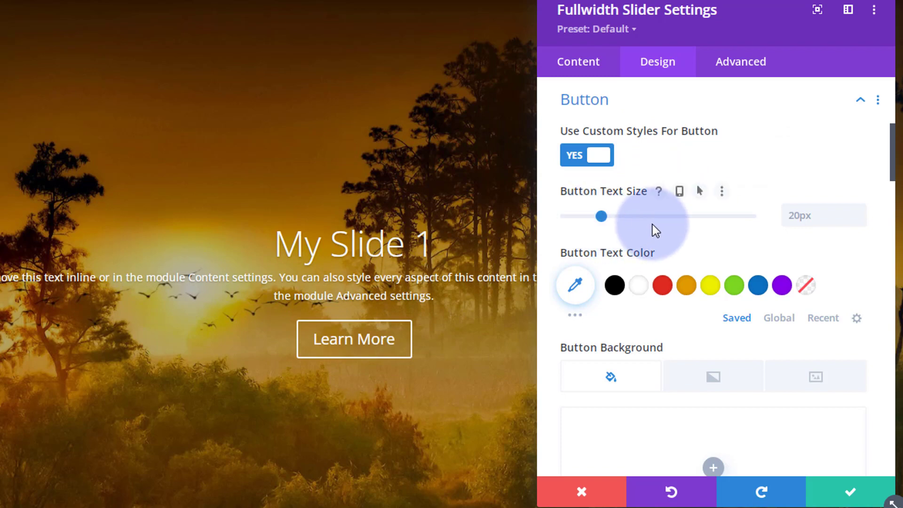
{"action": "scroll", "coordinate": [633, 207], "scroll_direction": "down", "scroll_amount": 2}
{"action": "scroll", "coordinate": [630, 209], "scroll_direction": "down", "scroll_amount": 4}
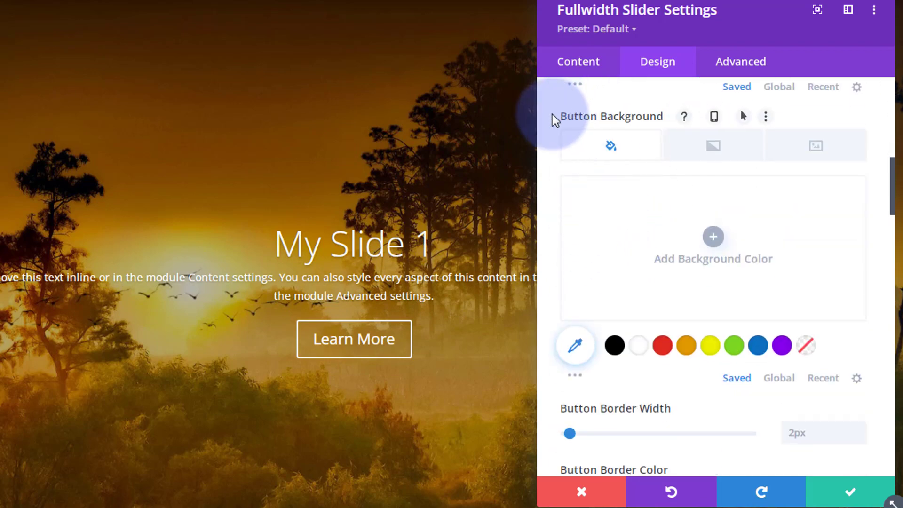
{"action": "left_click", "coordinate": [782, 348]}
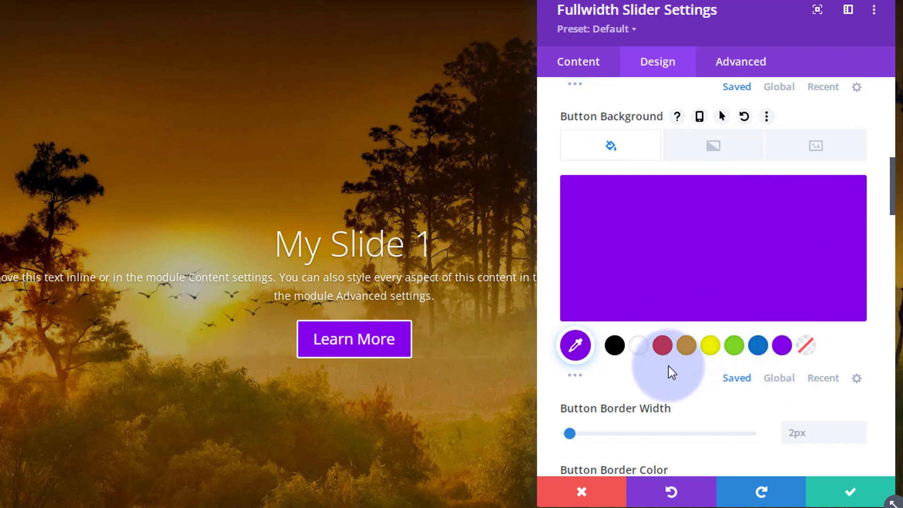
- Give the button background a blue #0c71c3 hover color and return to its desktop state
{"action": "scroll", "coordinate": [667, 366], "scroll_direction": "up", "scroll_amount": 3}
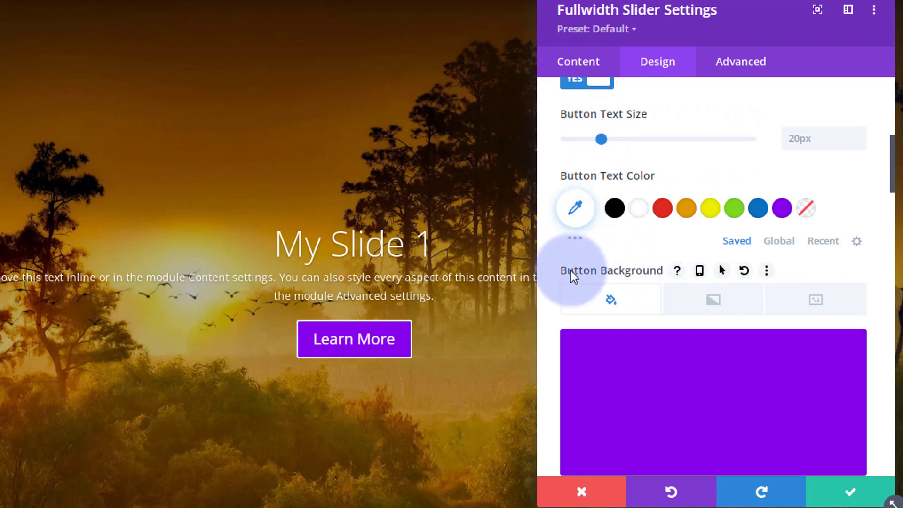
{"action": "left_click", "coordinate": [722, 271]}
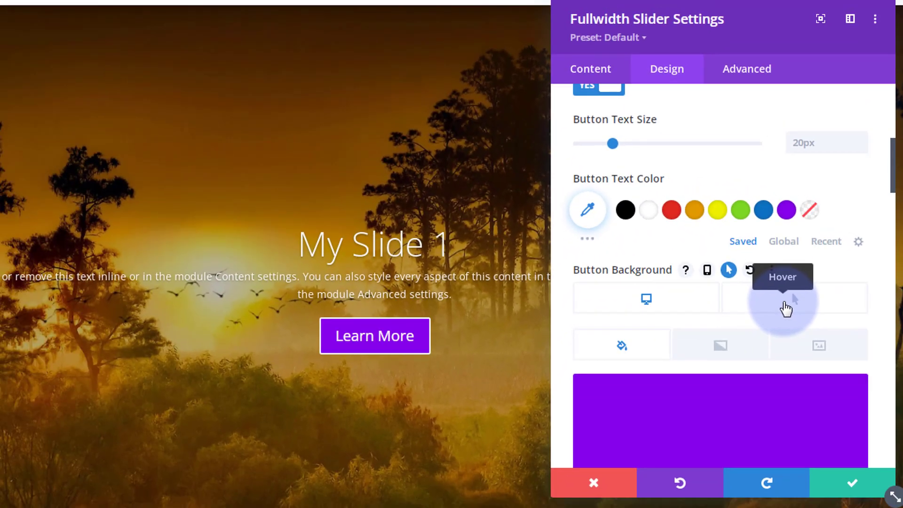
{"action": "left_click", "coordinate": [787, 309]}
{"action": "scroll", "coordinate": [772, 310], "scroll_direction": "down", "scroll_amount": 5}
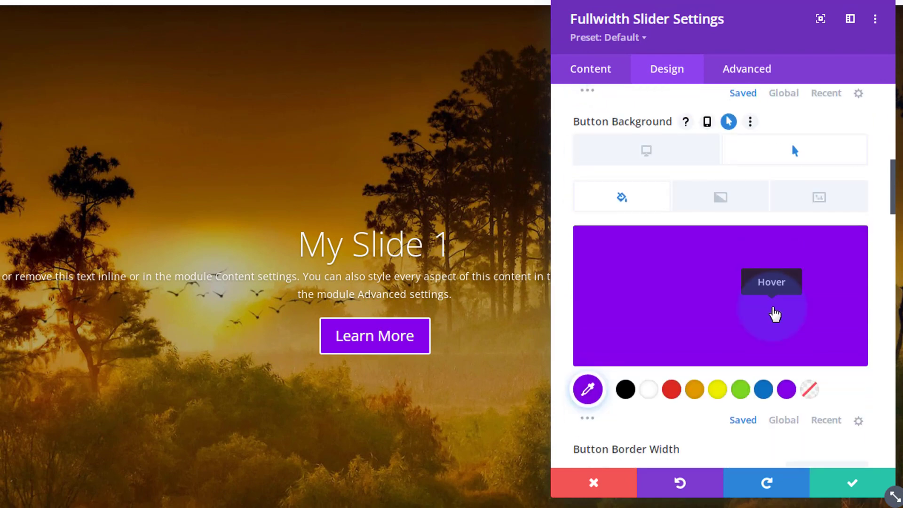
{"action": "left_click", "coordinate": [764, 320]}
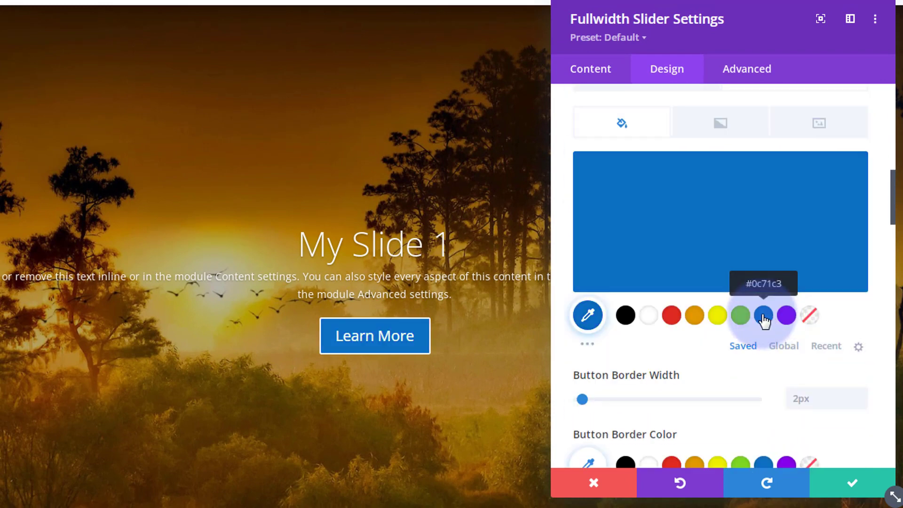
{"action": "scroll", "coordinate": [715, 317], "scroll_direction": "up", "scroll_amount": 3}
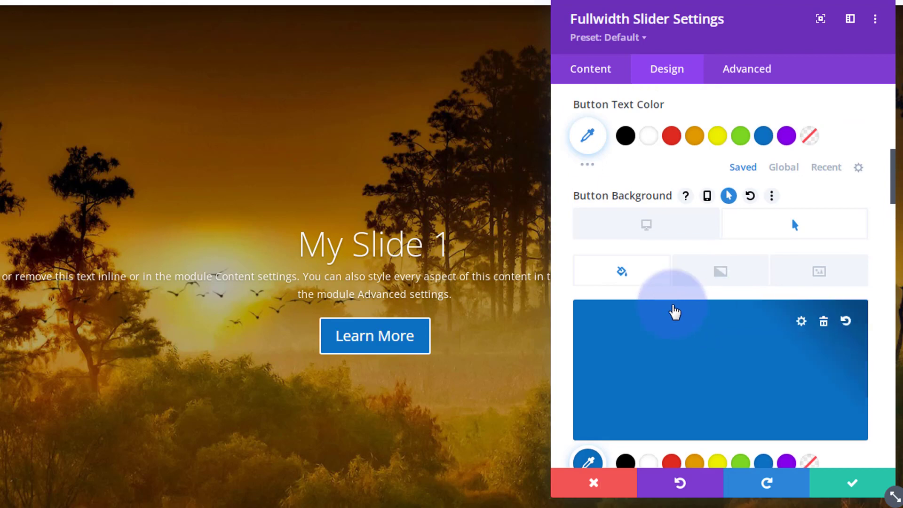
{"action": "left_click", "coordinate": [631, 228]}
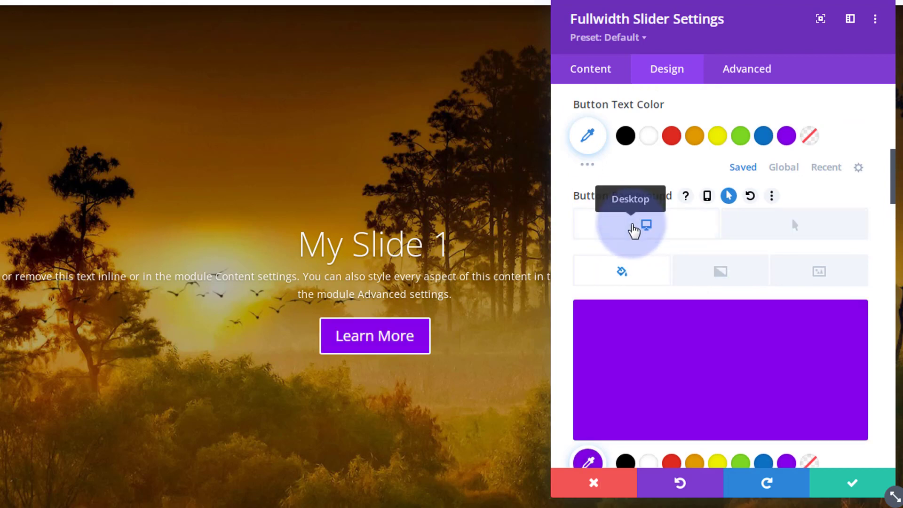
- Remove the button's border by setting the button border width to 0px
{"action": "scroll", "coordinate": [732, 267], "scroll_direction": "down", "scroll_amount": 2}
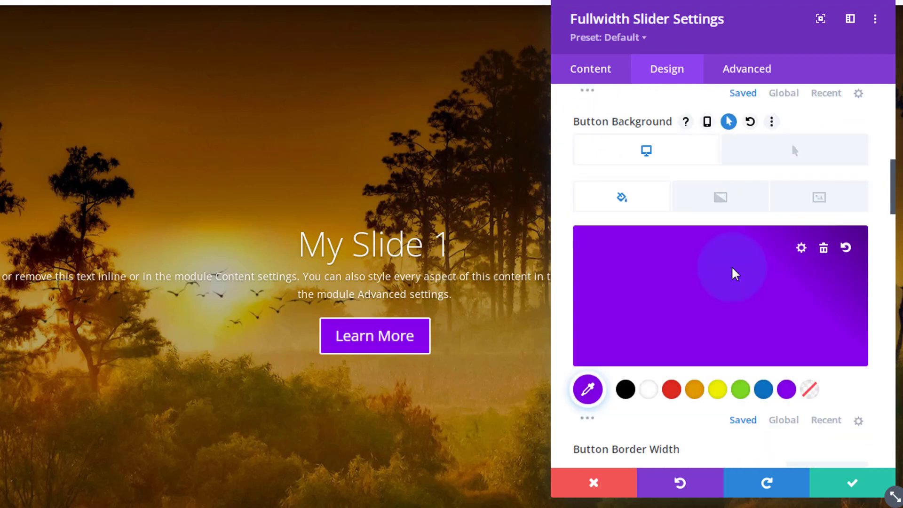
{"action": "scroll", "coordinate": [732, 268], "scroll_direction": "down", "scroll_amount": 2}
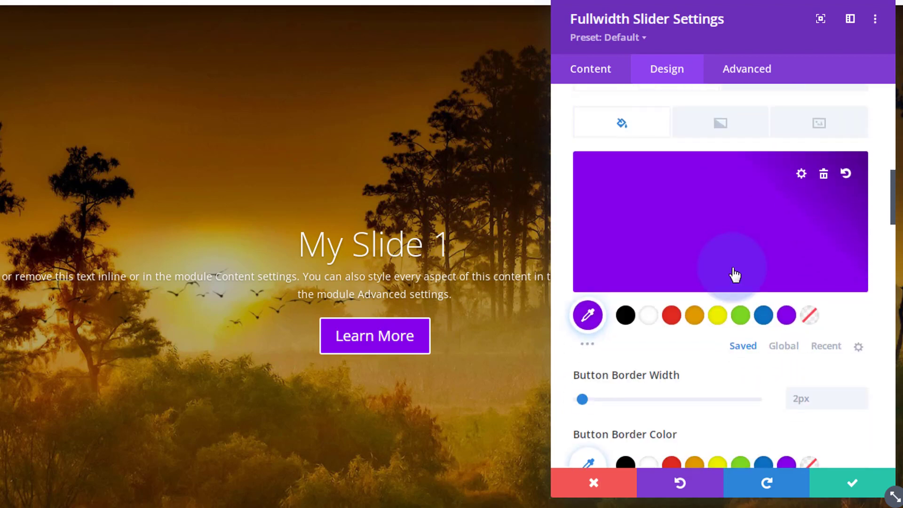
{"action": "scroll", "coordinate": [735, 275], "scroll_direction": "down", "scroll_amount": 4}
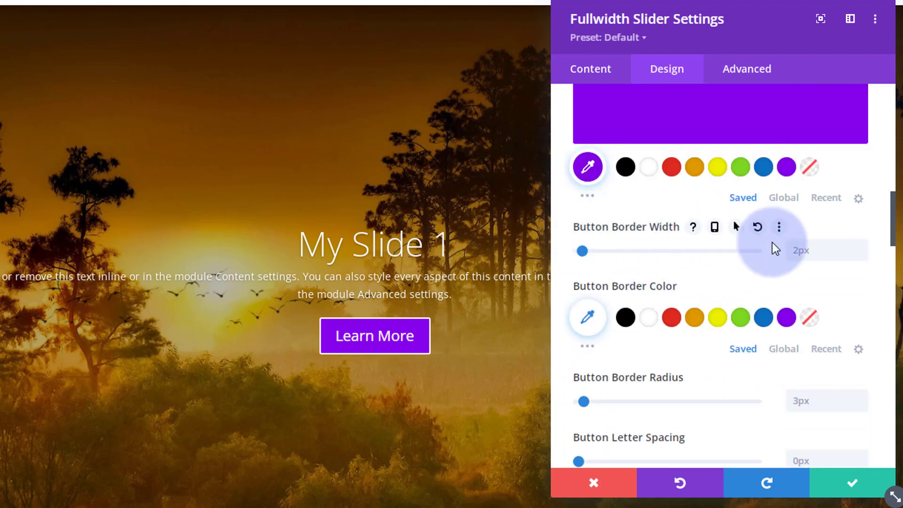
{"action": "left_click", "coordinate": [860, 254]}
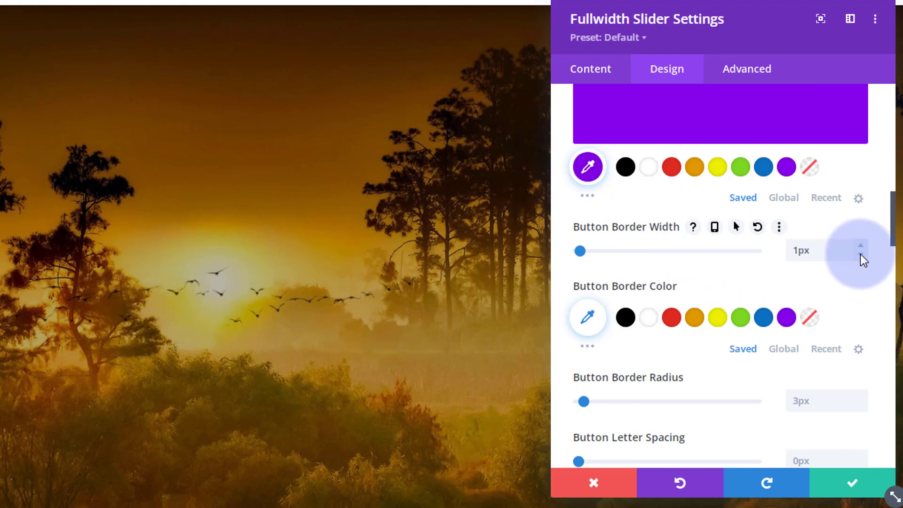
{"action": "left_click", "coordinate": [860, 254]}
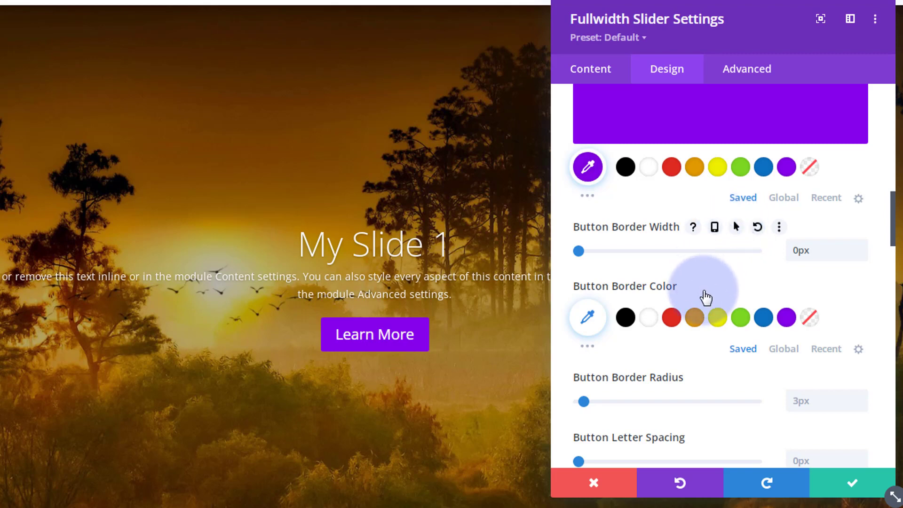
- Try button border radius values of 25px, 50px and 50%
{"action": "scroll", "coordinate": [707, 307], "scroll_direction": "down", "scroll_amount": 2}
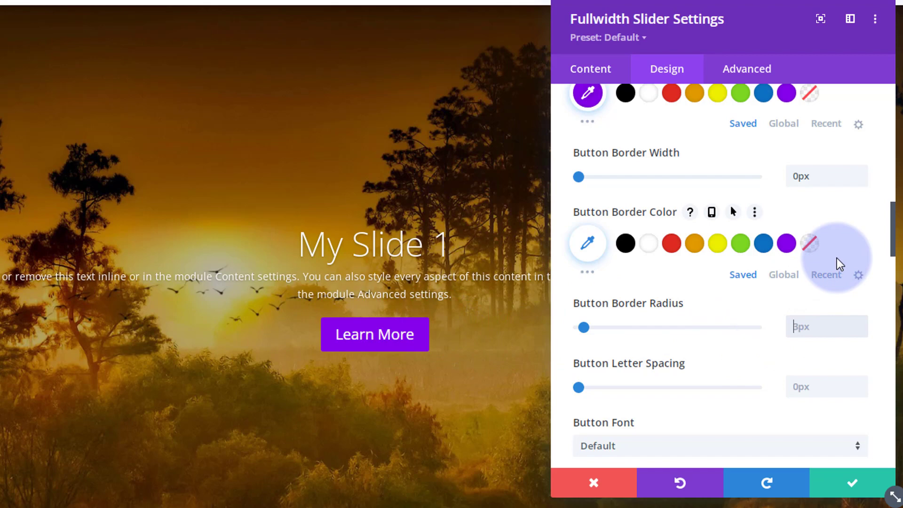
{"action": "type", "text": "25"}
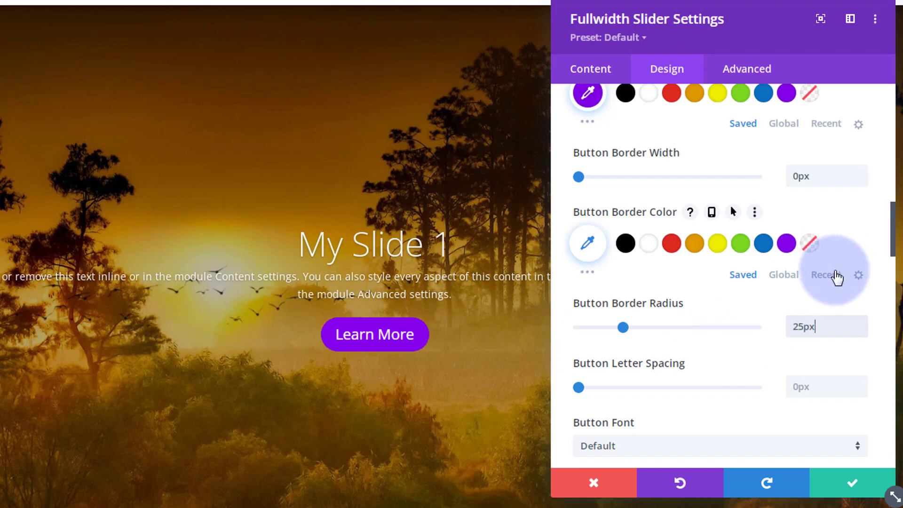
{"action": "left_click_drag", "start_coordinate": [819, 330], "coordinate": [752, 328]}
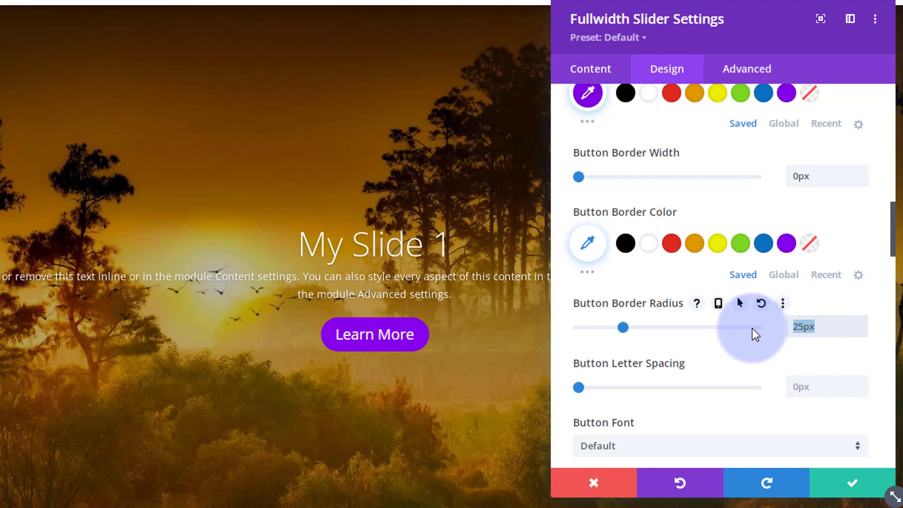
{"action": "type", "text": "50"}
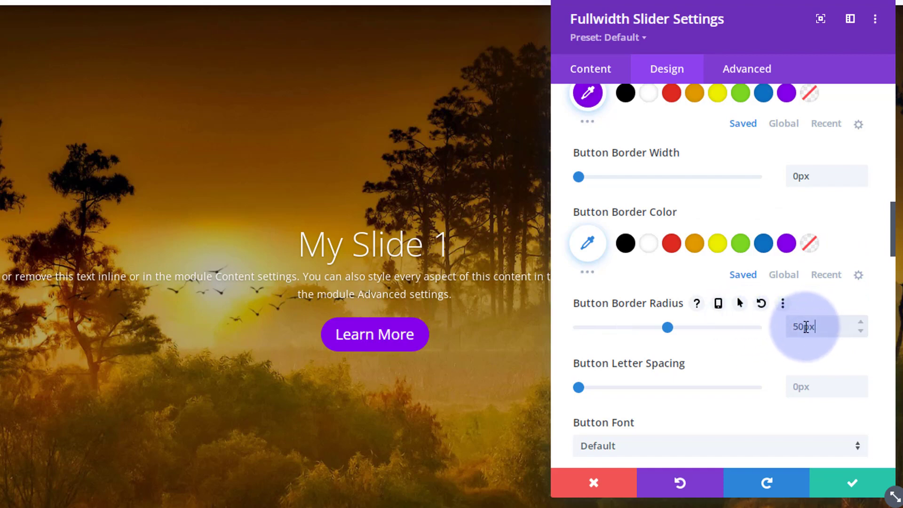
{"action": "left_click_drag", "start_coordinate": [806, 327], "coordinate": [818, 327]}
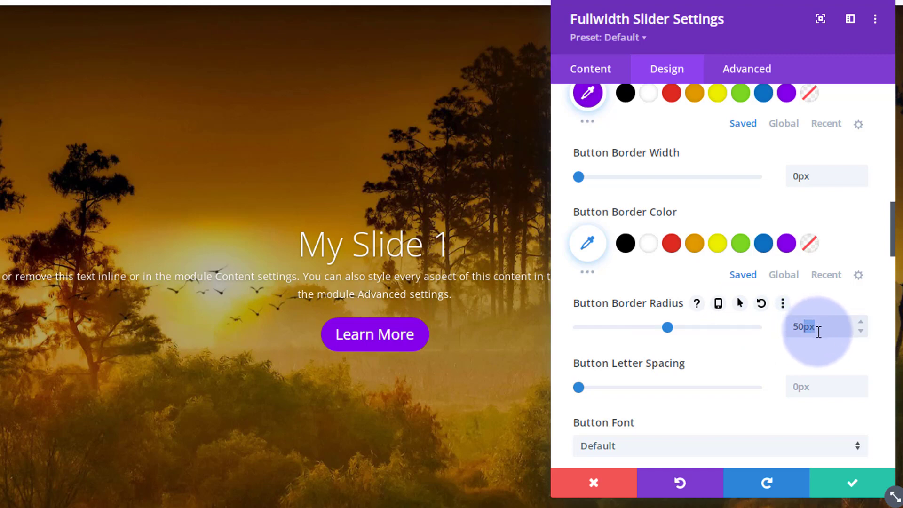
{"action": "type", "text": "%"}
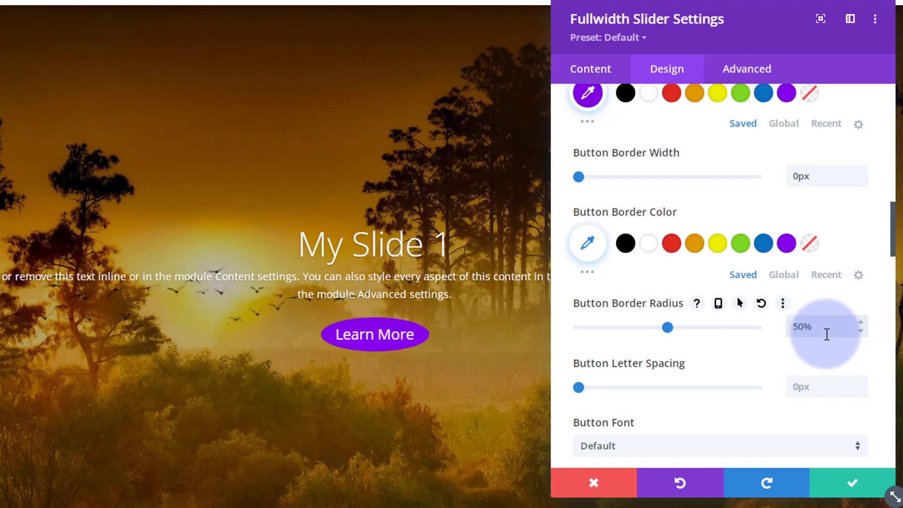
- Set the button border radius to 5px for slightly rounded corners
{"action": "left_click_drag", "start_coordinate": [823, 329], "coordinate": [789, 326]}
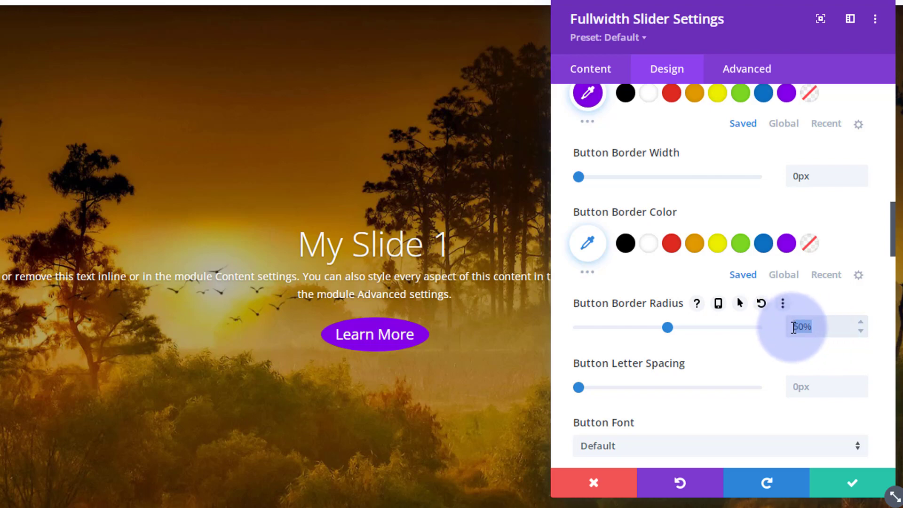
{"action": "type", "text": "5"}
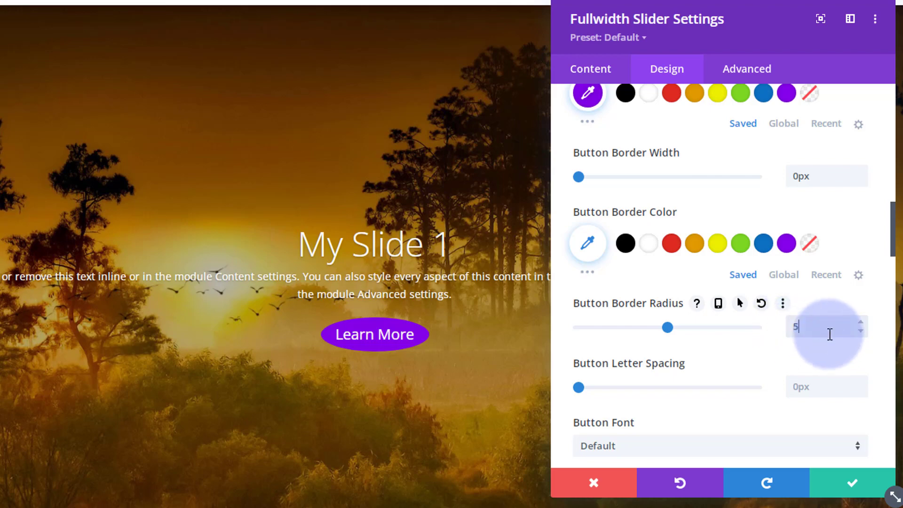
{"action": "type", "text": "px"}
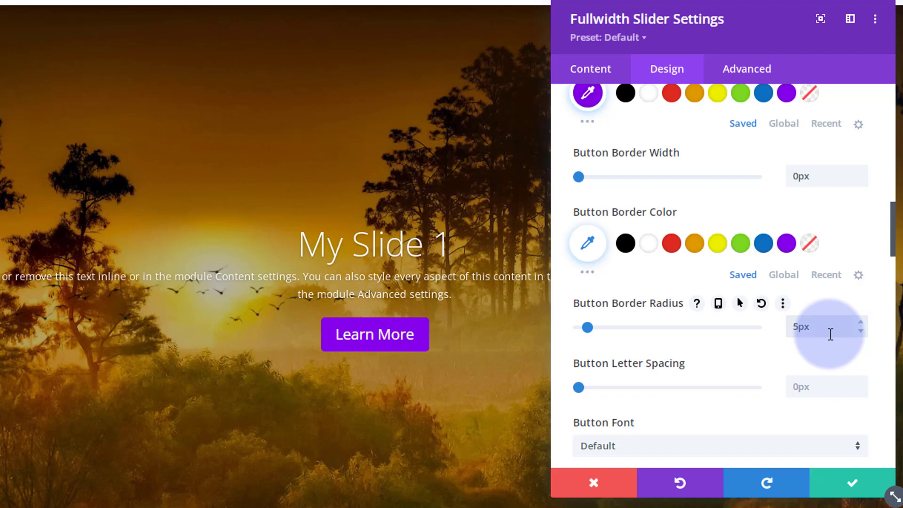
{"action": "left_click_drag", "start_coordinate": [830, 334], "coordinate": [777, 325]}
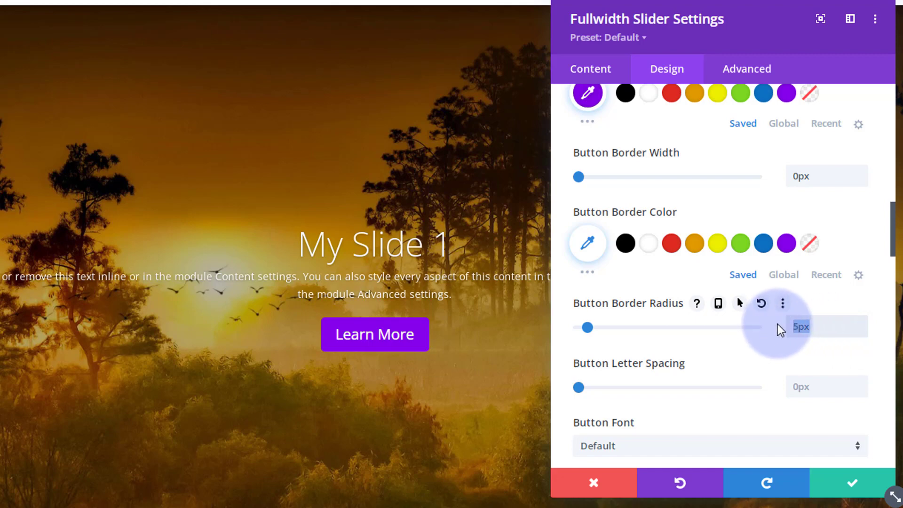
{"action": "key", "text": "BackSpace"}
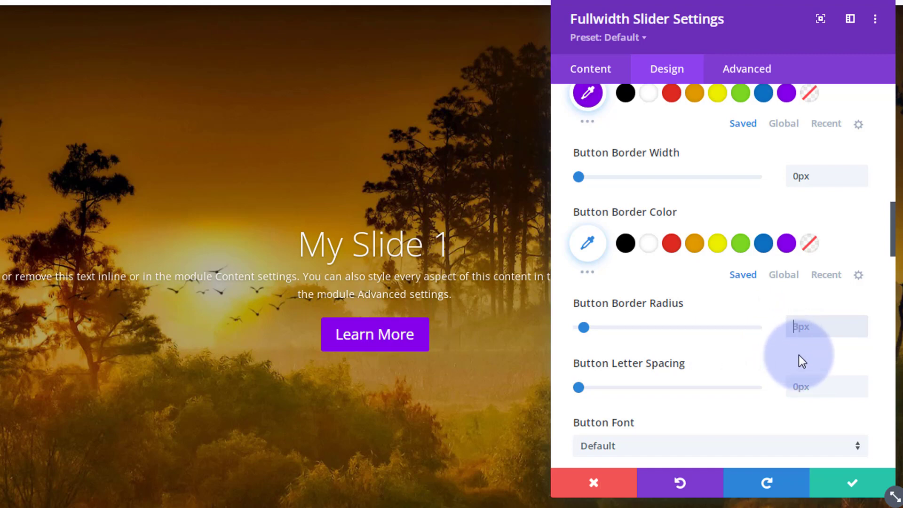
{"action": "type", "text": "5px"}
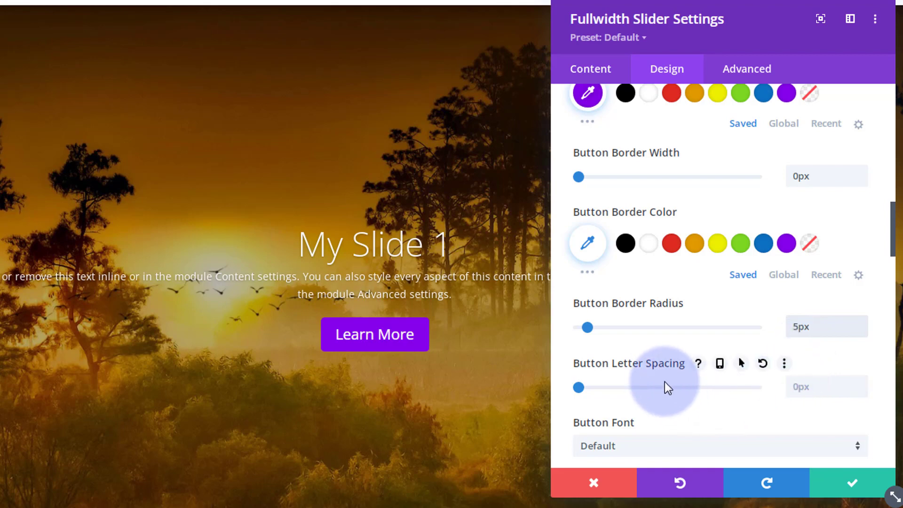
- Examine the button's letter spacing, font and icon options, and browse the available button icons
{"action": "scroll", "coordinate": [701, 390], "scroll_direction": "down", "scroll_amount": 1}
{"action": "scroll", "coordinate": [701, 391], "scroll_direction": "down", "scroll_amount": 3}
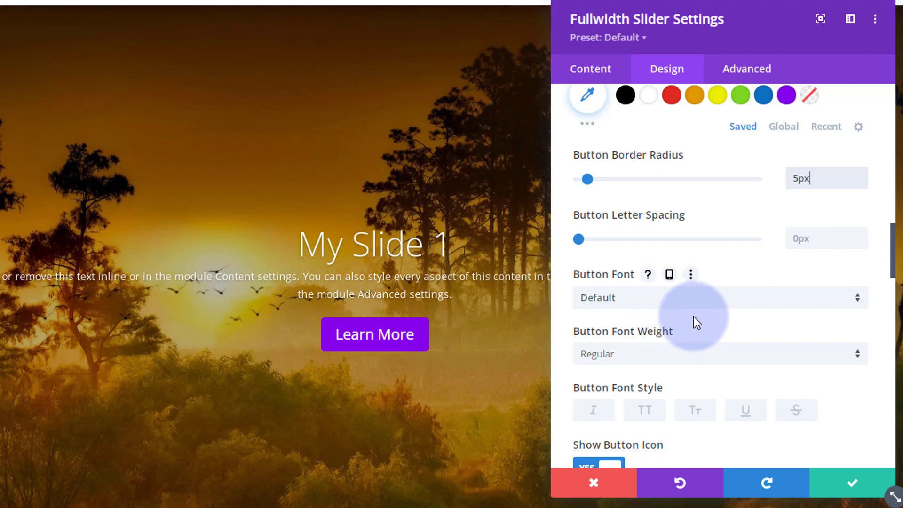
{"action": "scroll", "coordinate": [694, 317], "scroll_direction": "down", "scroll_amount": 3}
{"action": "scroll", "coordinate": [694, 318], "scroll_direction": "down", "scroll_amount": 2}
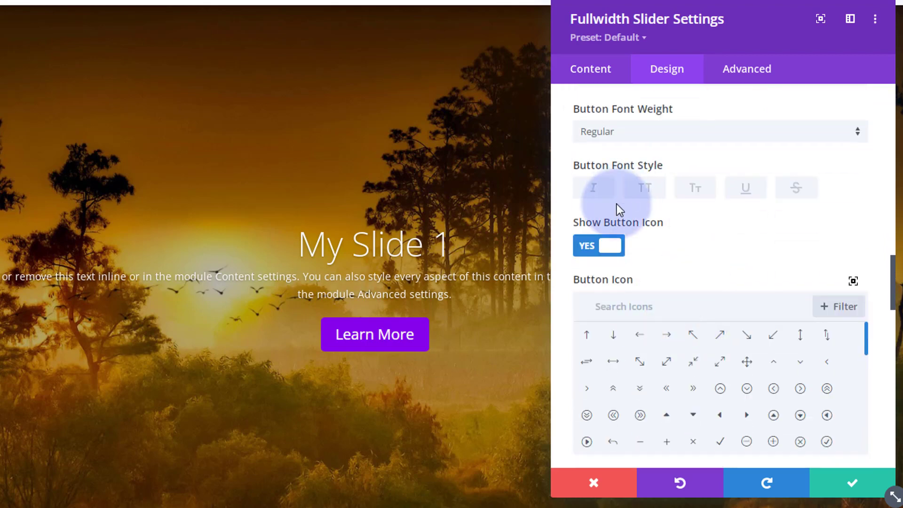
{"action": "left_click", "coordinate": [591, 248]}
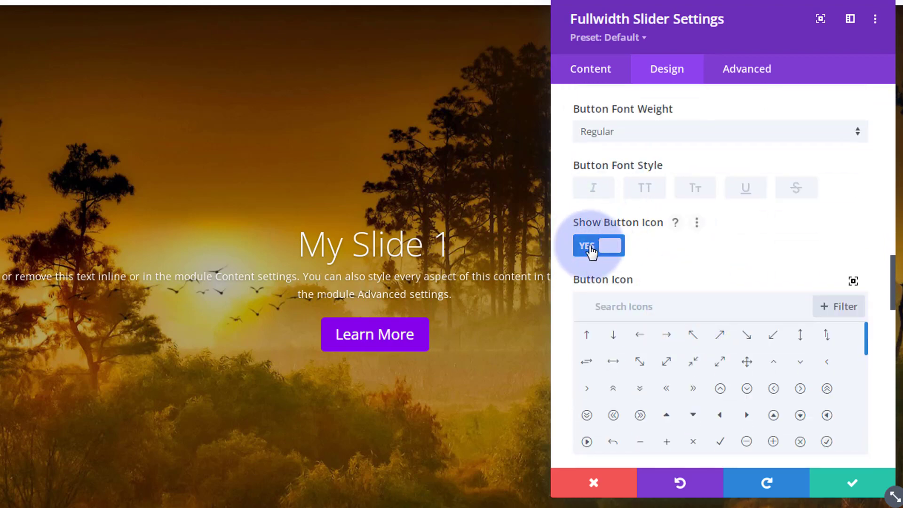
{"action": "left_click", "coordinate": [592, 251]}
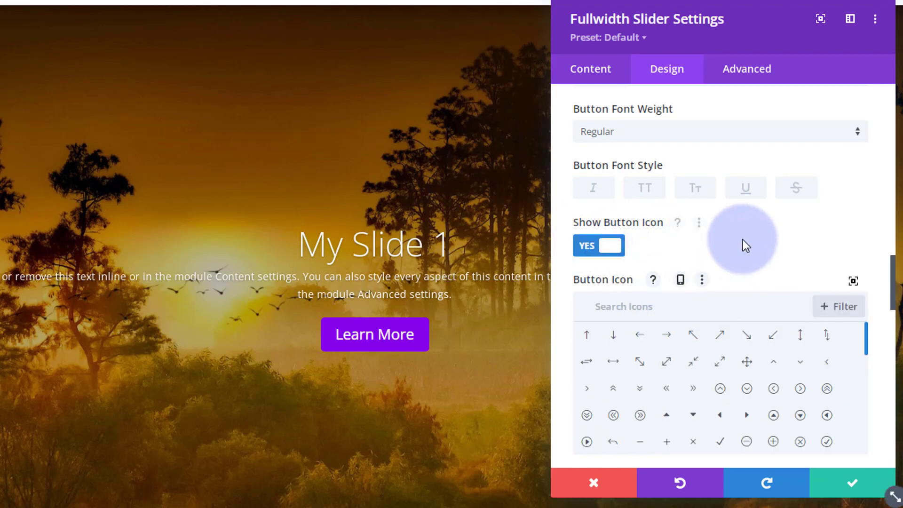
{"action": "scroll", "coordinate": [666, 346], "scroll_direction": "down", "scroll_amount": 5}
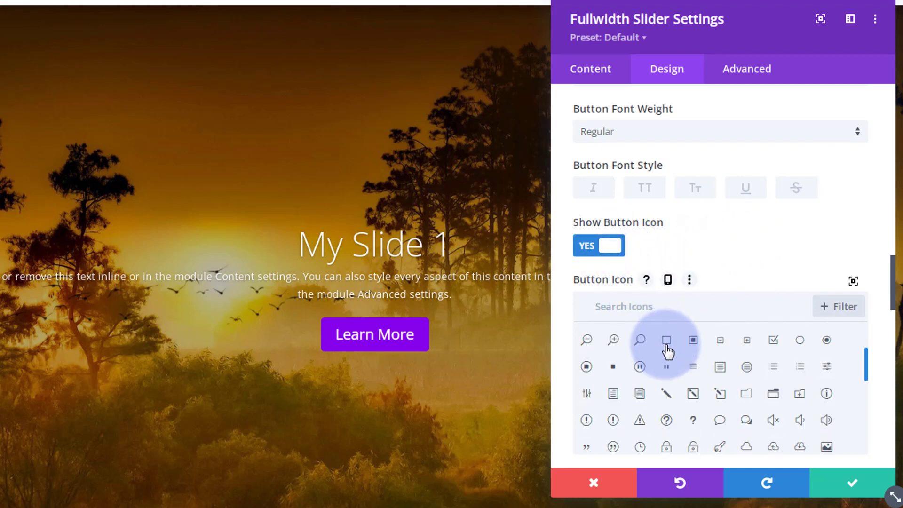
{"action": "scroll", "coordinate": [671, 390], "scroll_direction": "down", "scroll_amount": 5}
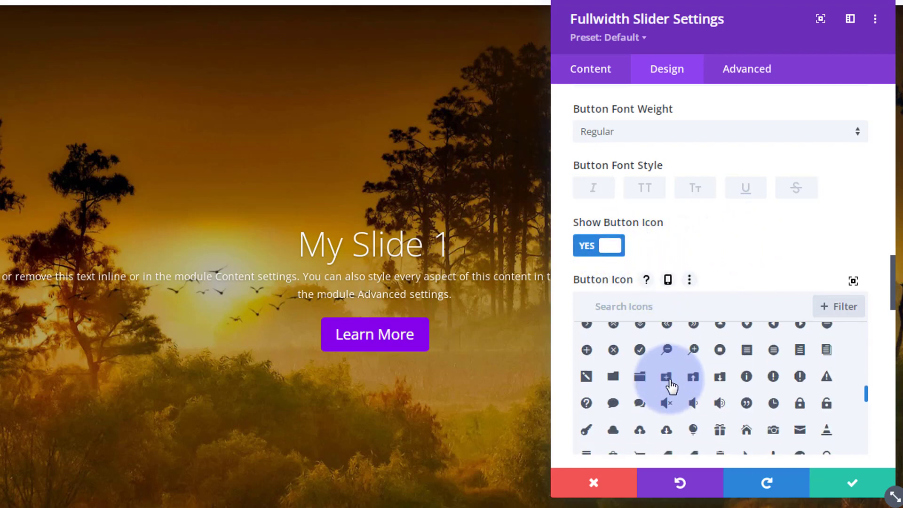
{"action": "scroll", "coordinate": [672, 386], "scroll_direction": "up", "scroll_amount": 10}
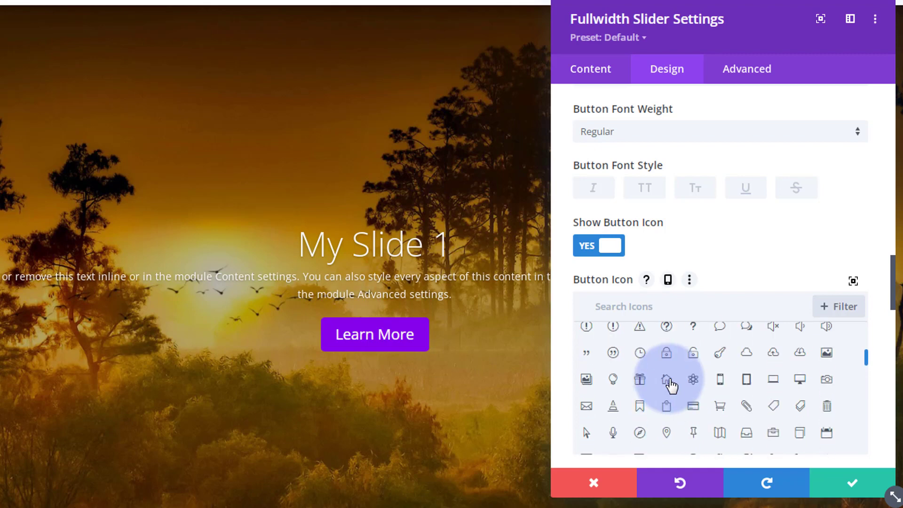
- Search the button icons for "people" and browse the full icon library in the enlarged picker without choosing one
{"action": "left_click", "coordinate": [596, 306]}
{"action": "type", "text": "people"}
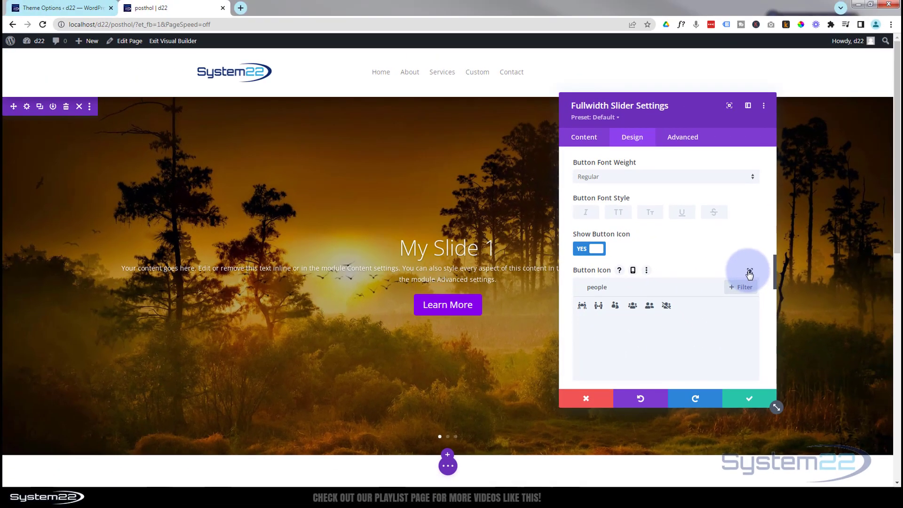
{"action": "left_click", "coordinate": [751, 272]}
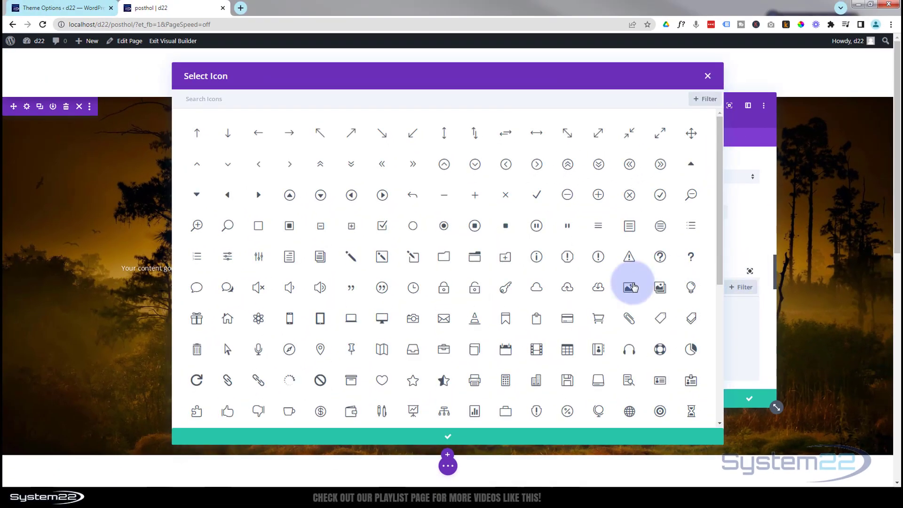
{"action": "scroll", "coordinate": [718, 232], "scroll_direction": "down", "scroll_amount": 10}
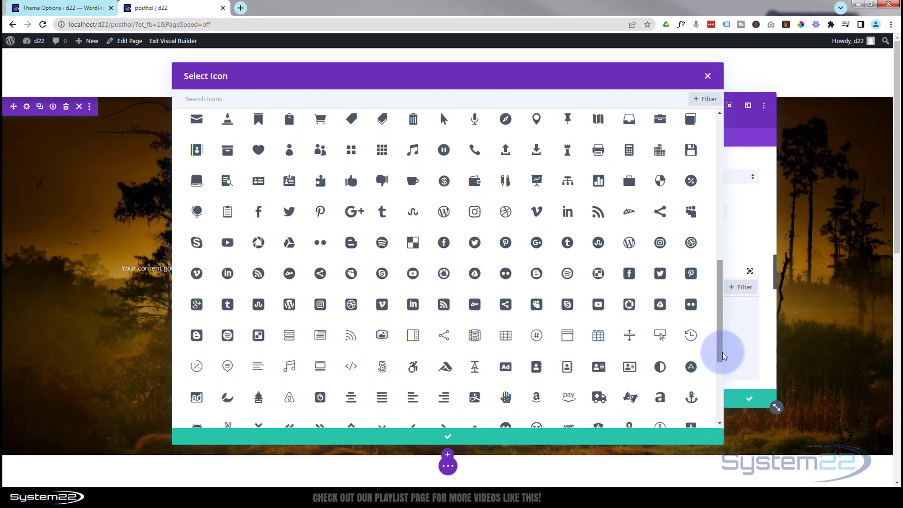
{"action": "scroll", "coordinate": [722, 351], "scroll_direction": "down", "scroll_amount": 4}
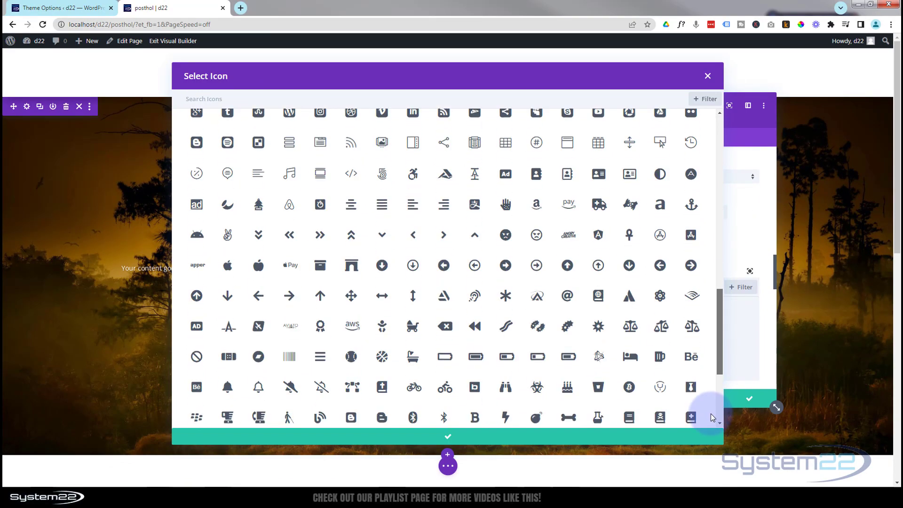
{"action": "left_click", "coordinate": [708, 75]}
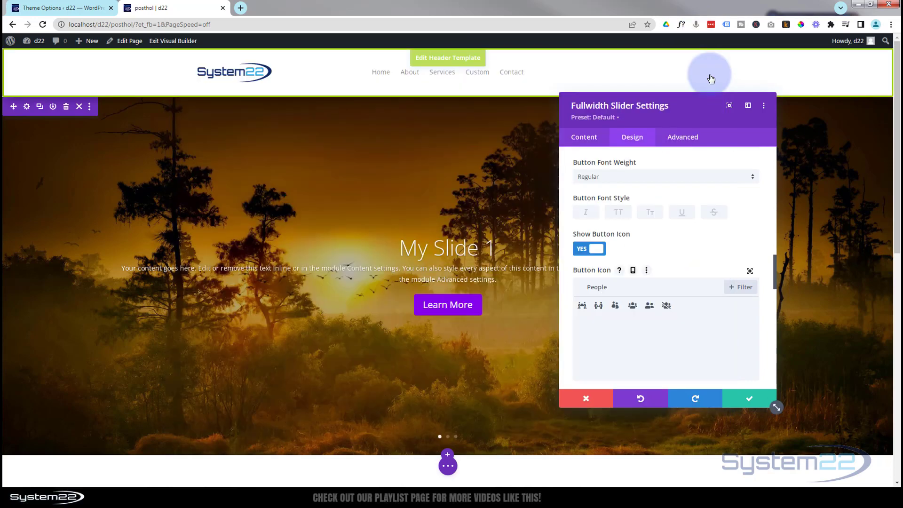
- Turn off the button icon and apply the button box shadow preset that falls below the button
{"action": "left_click", "coordinate": [586, 252]}
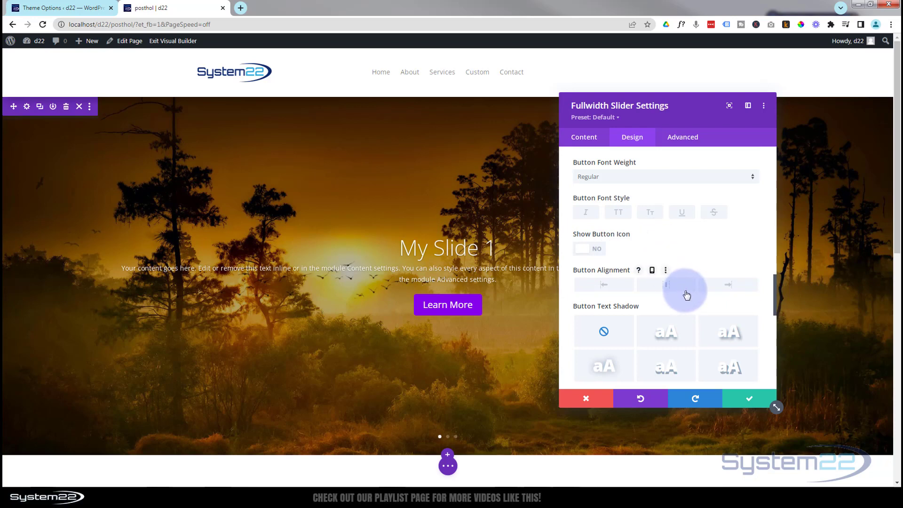
{"action": "scroll", "coordinate": [682, 295], "scroll_direction": "down", "scroll_amount": 2}
{"action": "scroll", "coordinate": [683, 296], "scroll_direction": "down", "scroll_amount": 4}
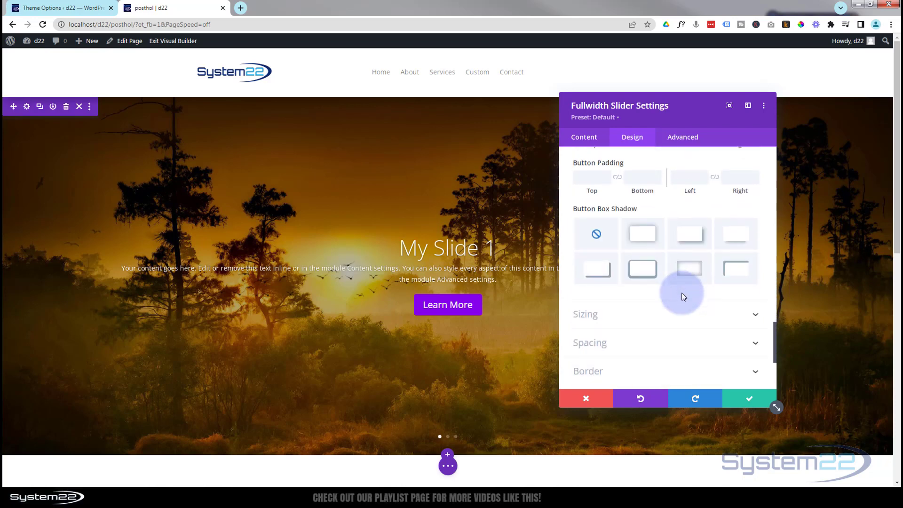
{"action": "left_click", "coordinate": [739, 243]}
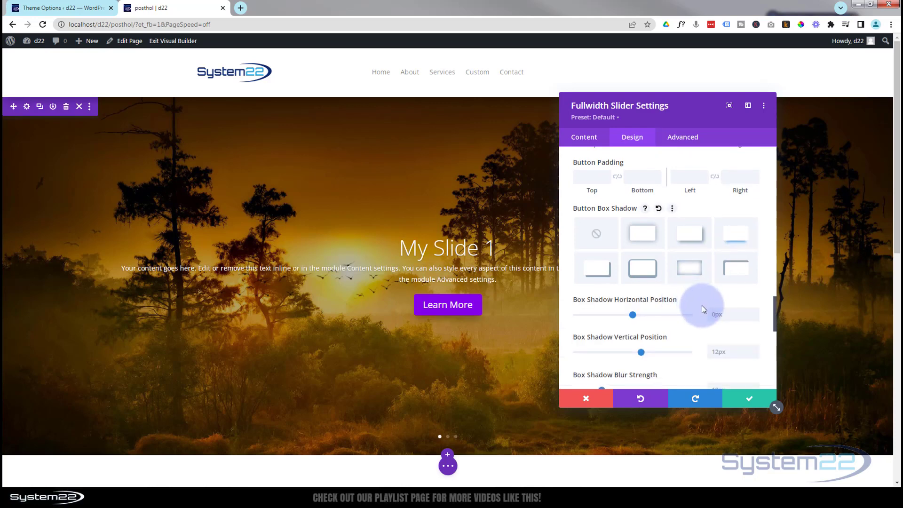
- Try a height of 100vh in the slider's sizing settings
{"action": "scroll", "coordinate": [701, 306], "scroll_direction": "down", "scroll_amount": 5}
{"action": "scroll", "coordinate": [703, 310], "scroll_direction": "down", "scroll_amount": 2}
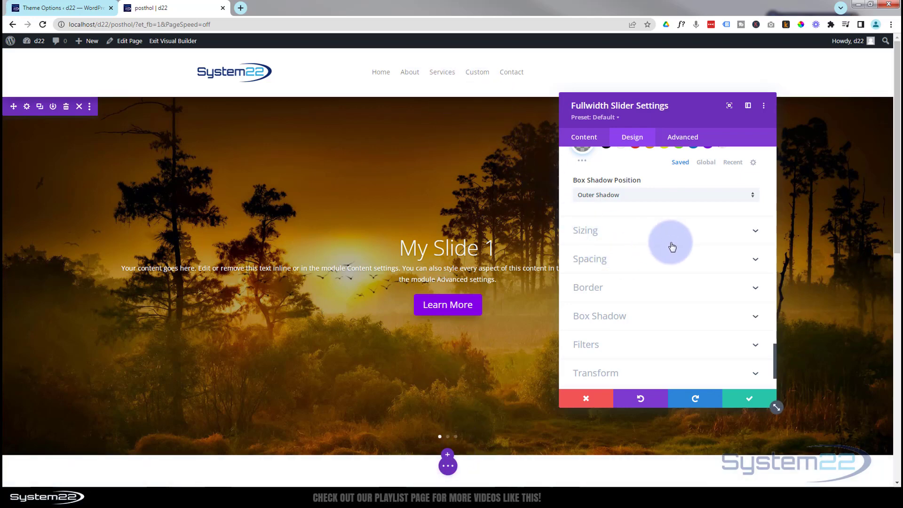
{"action": "left_click", "coordinate": [643, 233]}
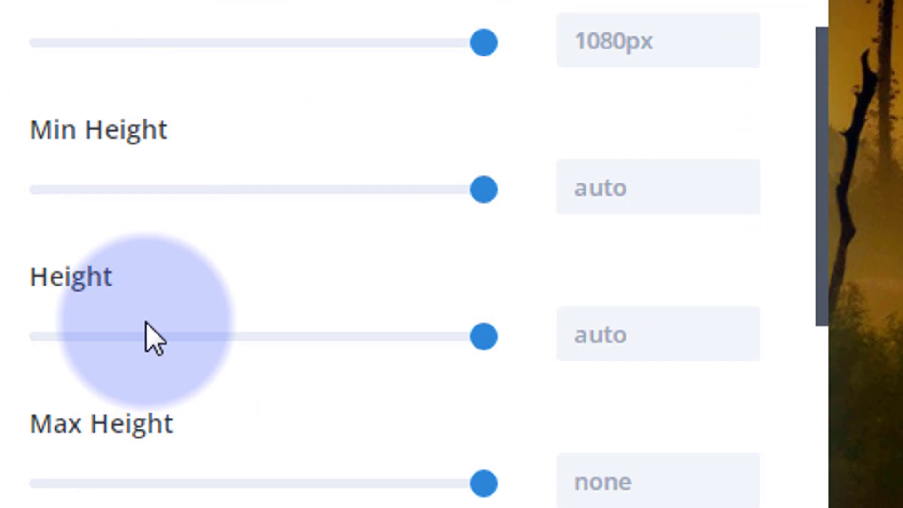
{"action": "mouse_move", "coordinate": [545, 362]}
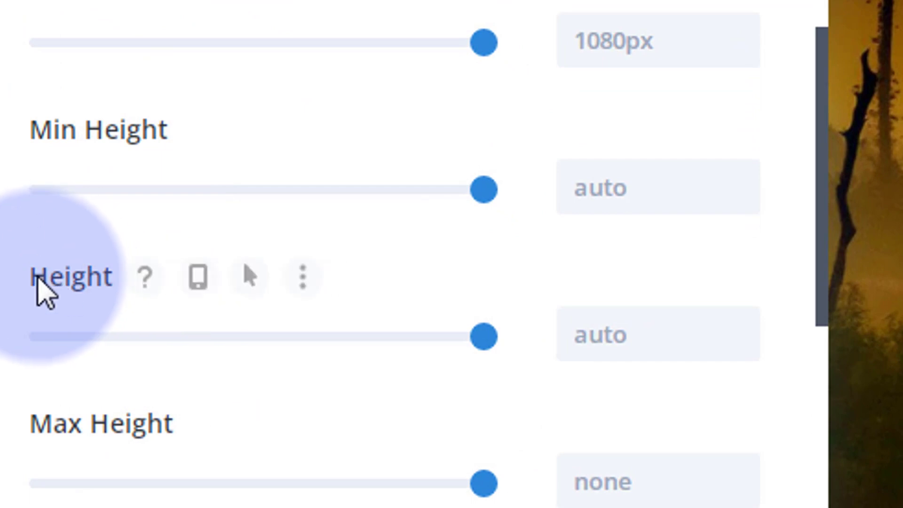
{"action": "left_click", "coordinate": [588, 336]}
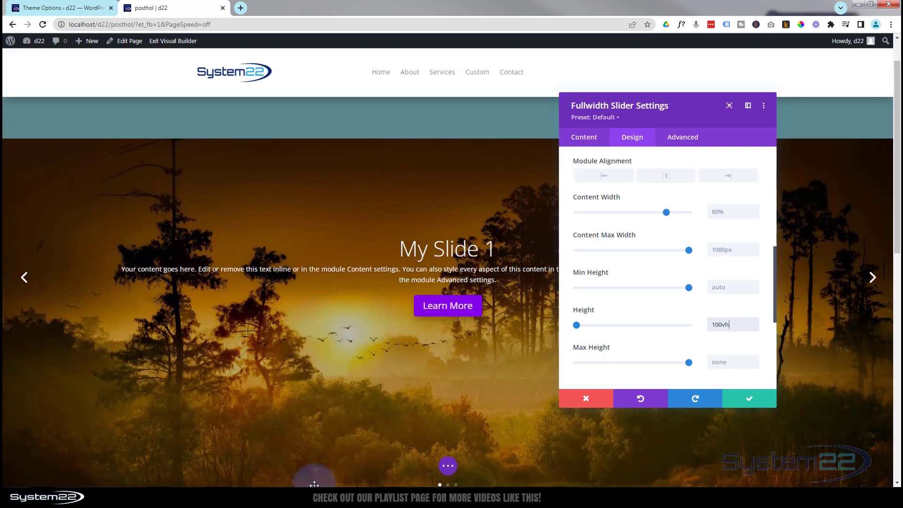
- Try slider heights of 600px and 900px and reset the height to auto
{"action": "left_click_drag", "start_coordinate": [732, 325], "coordinate": [700, 326]}
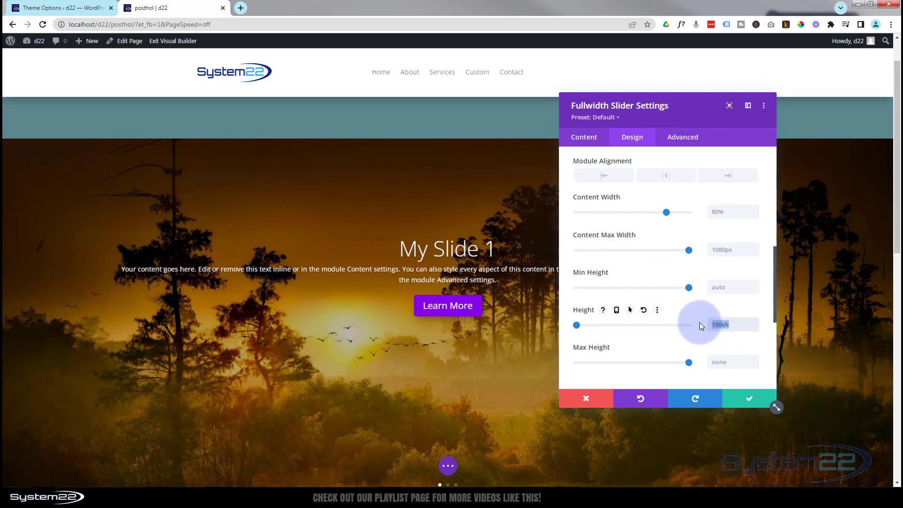
{"action": "key", "text": "BackSpace"}
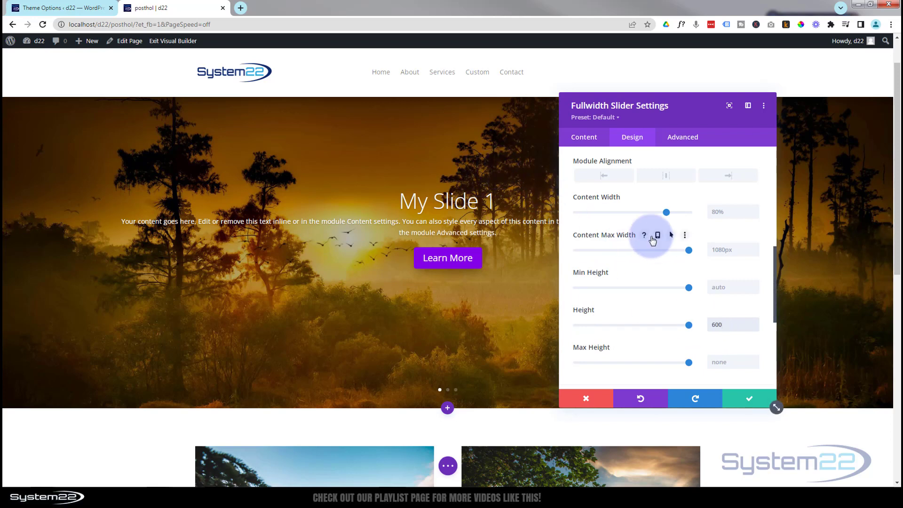
{"action": "type", "text": "px"}
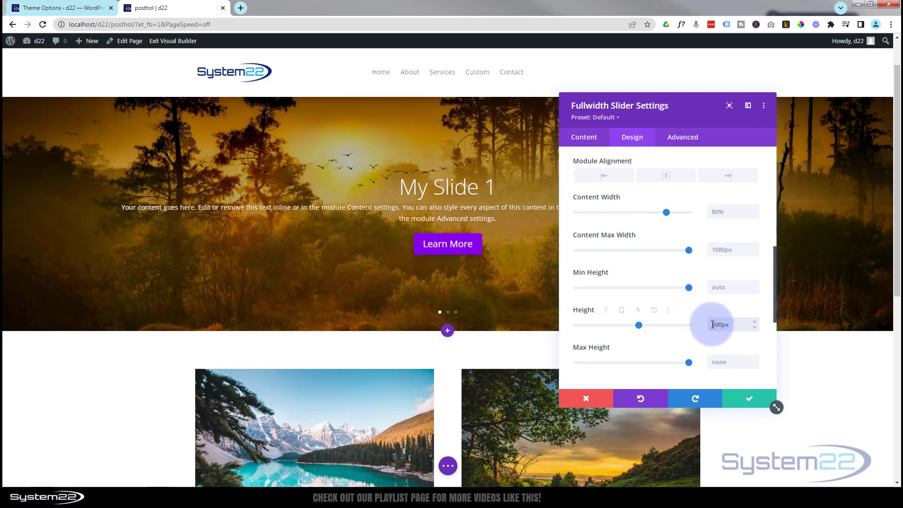
{"action": "type", "text": "9"}
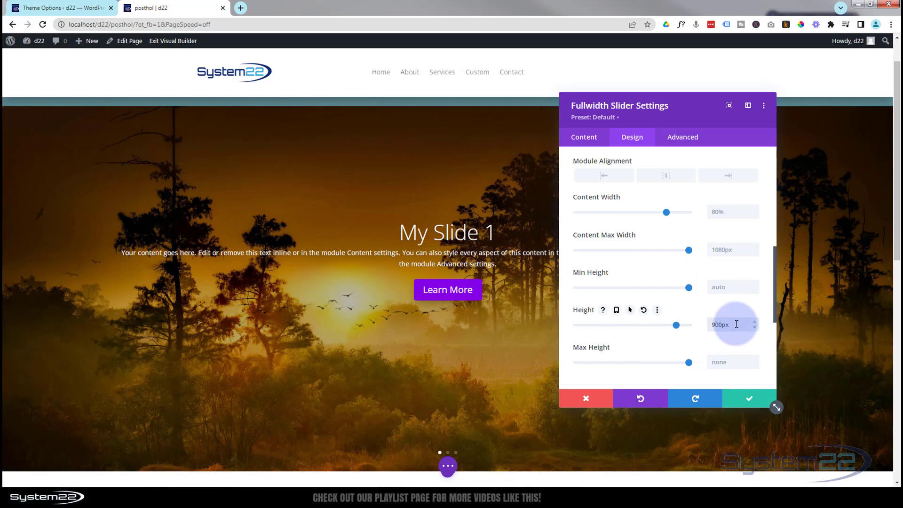
{"action": "left_click_drag", "start_coordinate": [737, 324], "coordinate": [692, 326]}
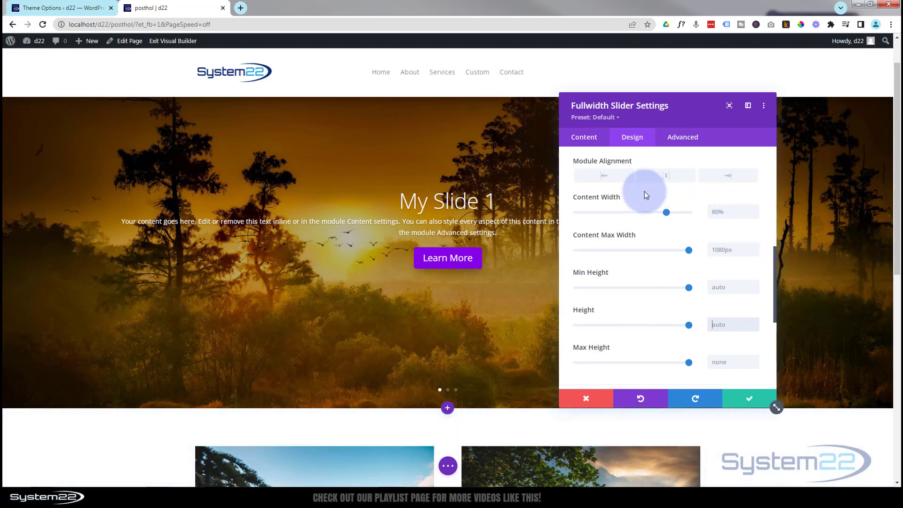
- Look over the slider's remaining sizing options and open its animation settings
{"action": "scroll", "coordinate": [638, 150], "scroll_direction": "up", "scroll_amount": 2}
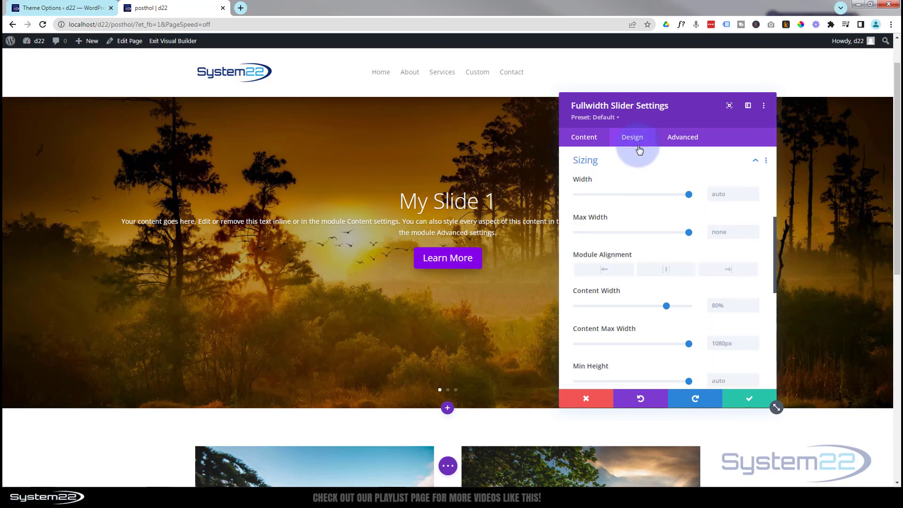
{"action": "scroll", "coordinate": [644, 243], "scroll_direction": "down", "scroll_amount": 3}
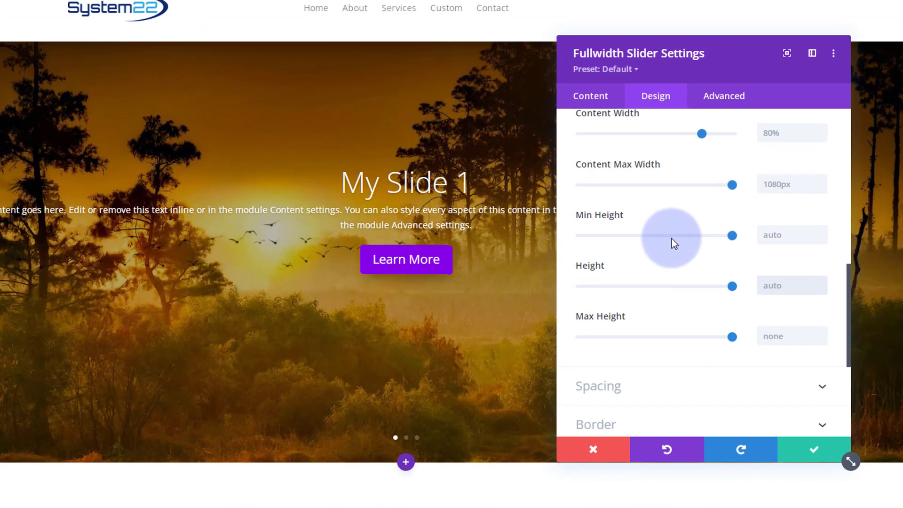
{"action": "scroll", "coordinate": [673, 240], "scroll_direction": "down", "scroll_amount": 5}
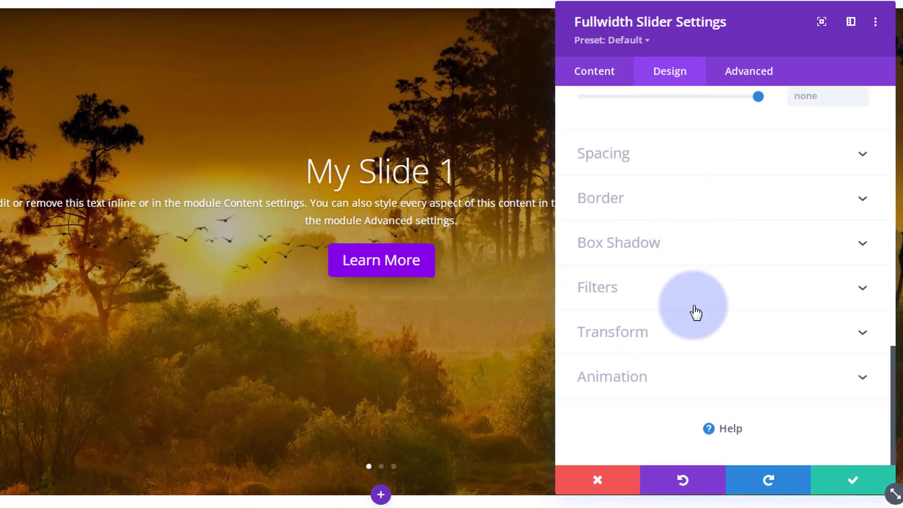
{"action": "left_click", "coordinate": [699, 376]}
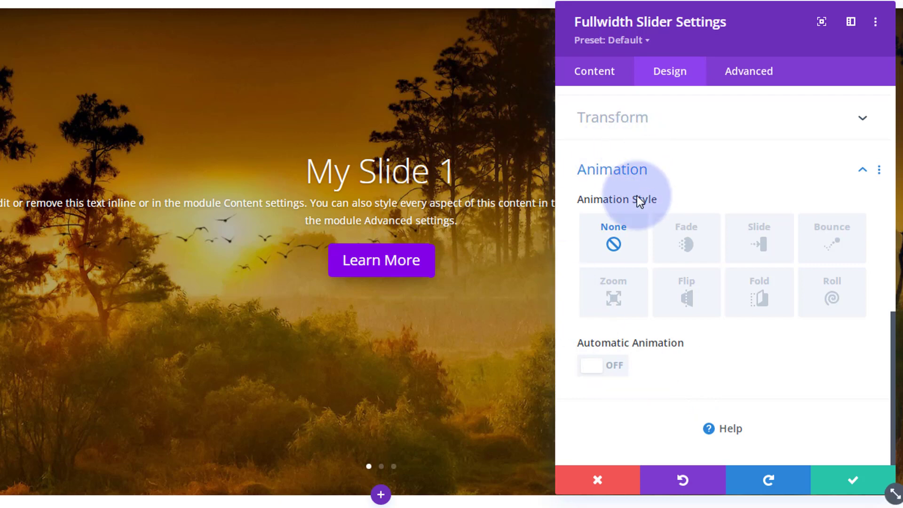
- Examine the individual design options of My Slide 1 and return to the settings of the whole slider
{"action": "left_click", "coordinate": [597, 71]}
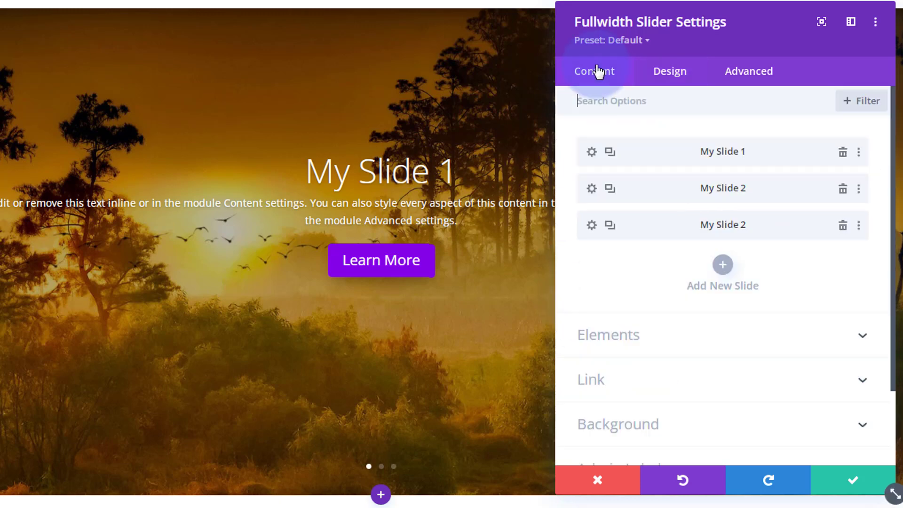
{"action": "left_click", "coordinate": [592, 153]}
{"action": "left_click", "coordinate": [668, 73]}
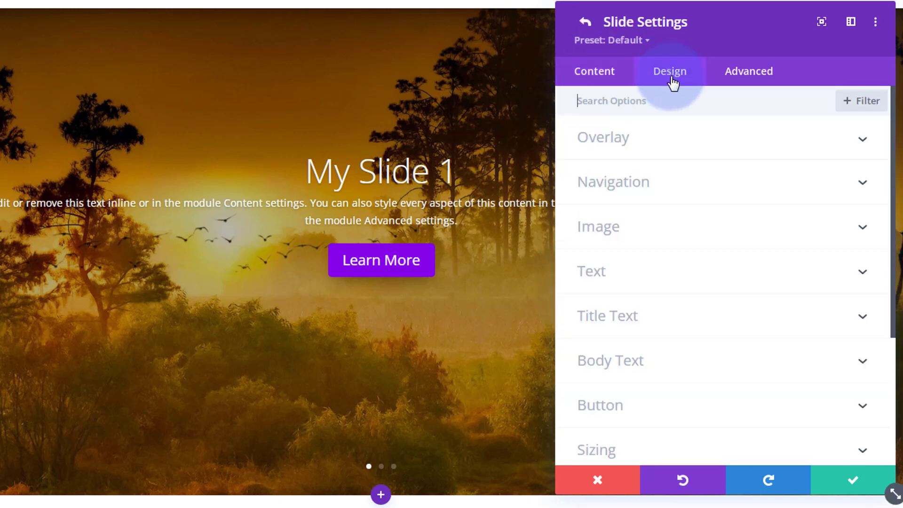
{"action": "scroll", "coordinate": [686, 217], "scroll_direction": "down", "scroll_amount": 5}
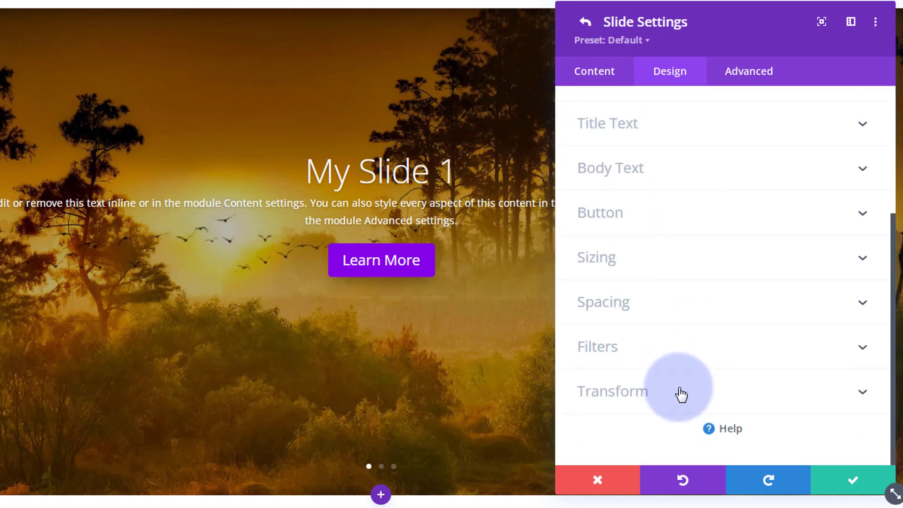
{"action": "left_click", "coordinate": [852, 483]}
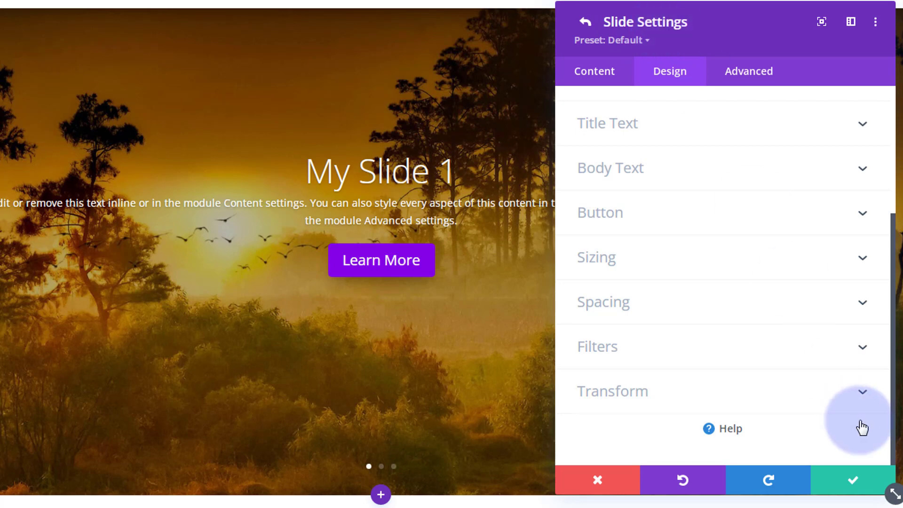
{"action": "left_click", "coordinate": [849, 484]}
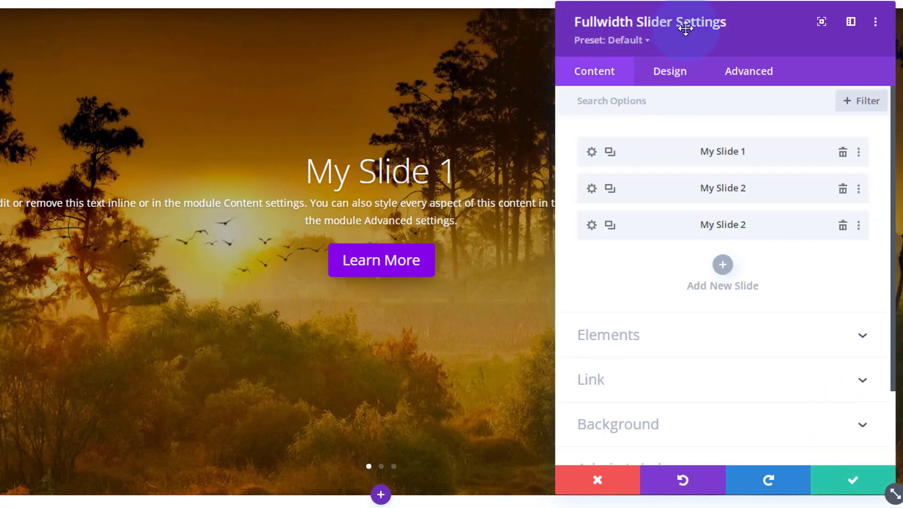
- Open the animation settings for the whole slider again
{"action": "left_click", "coordinate": [674, 75]}
{"action": "scroll", "coordinate": [692, 277], "scroll_direction": "down", "scroll_amount": 3}
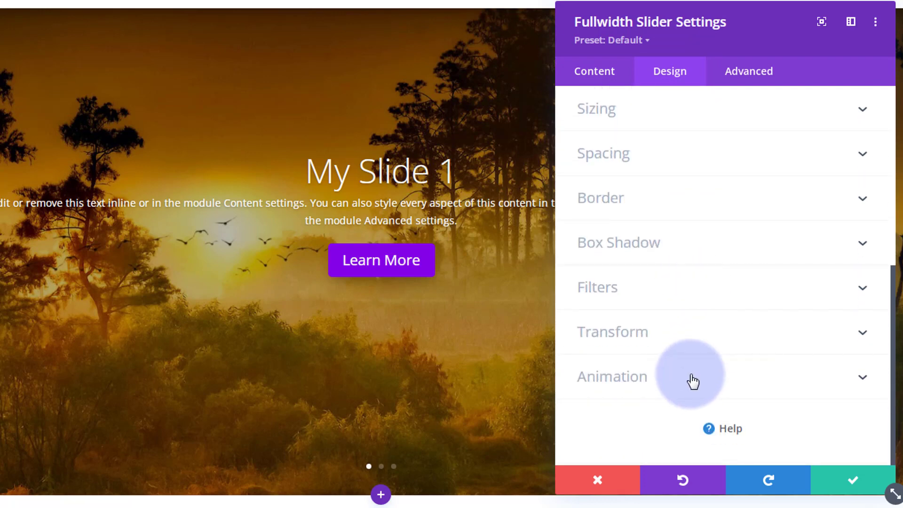
{"action": "left_click", "coordinate": [692, 381]}
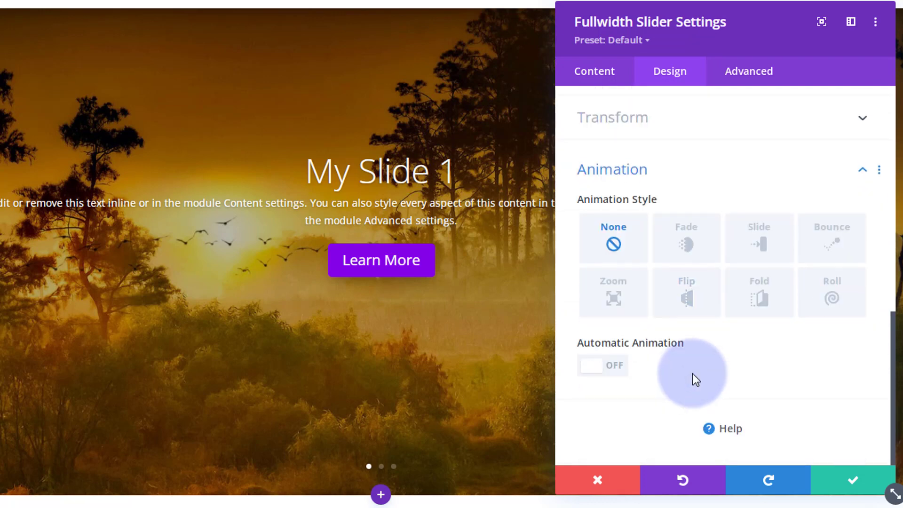
- Enable automatic animation for the whole slider with a speed of 5000 ms and save the slider settings
{"action": "left_click", "coordinate": [619, 371]}
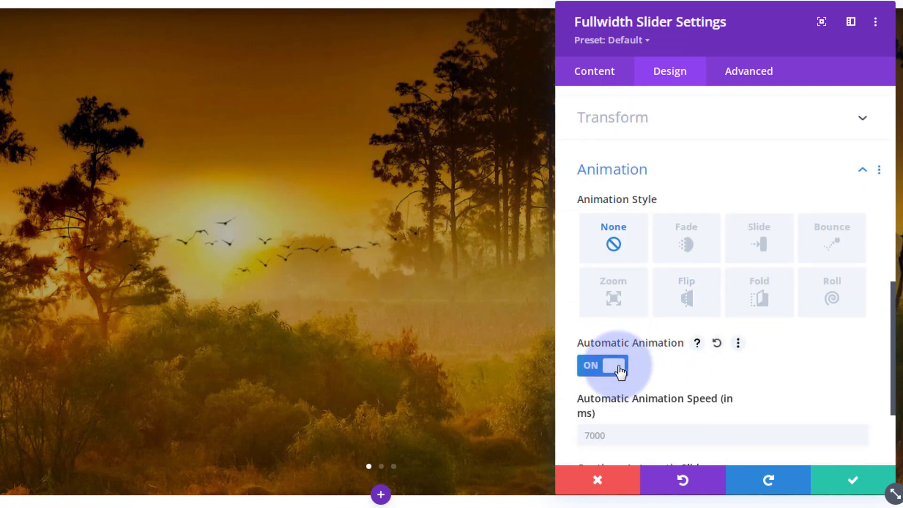
{"action": "left_click", "coordinate": [591, 436]}
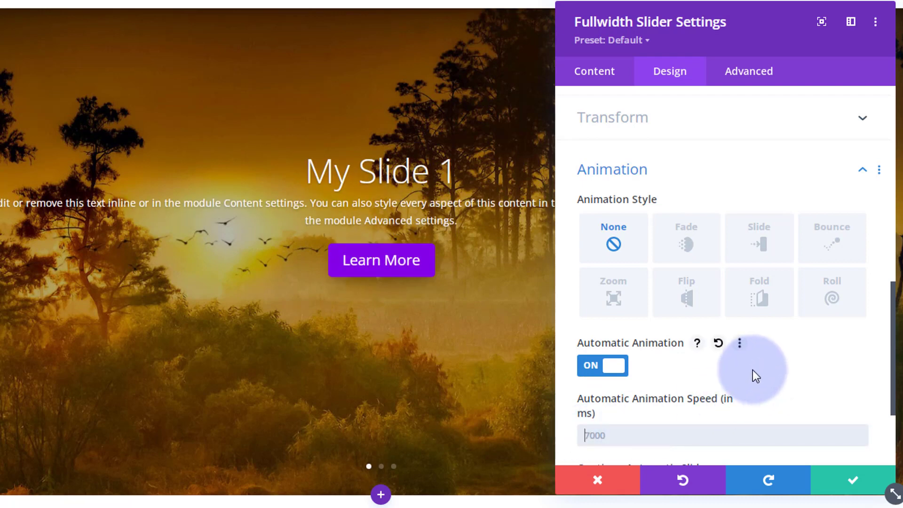
{"action": "type", "text": "5000"}
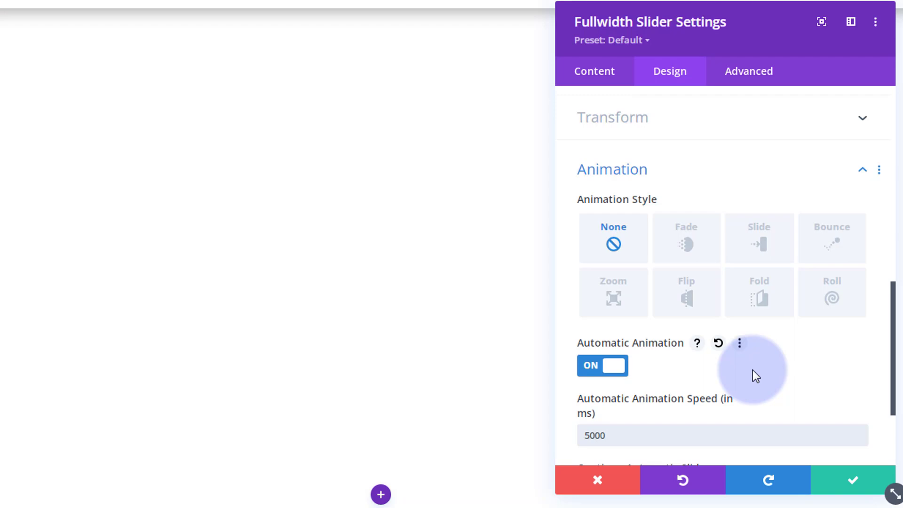
{"action": "scroll", "coordinate": [756, 363], "scroll_direction": "down", "scroll_amount": 3}
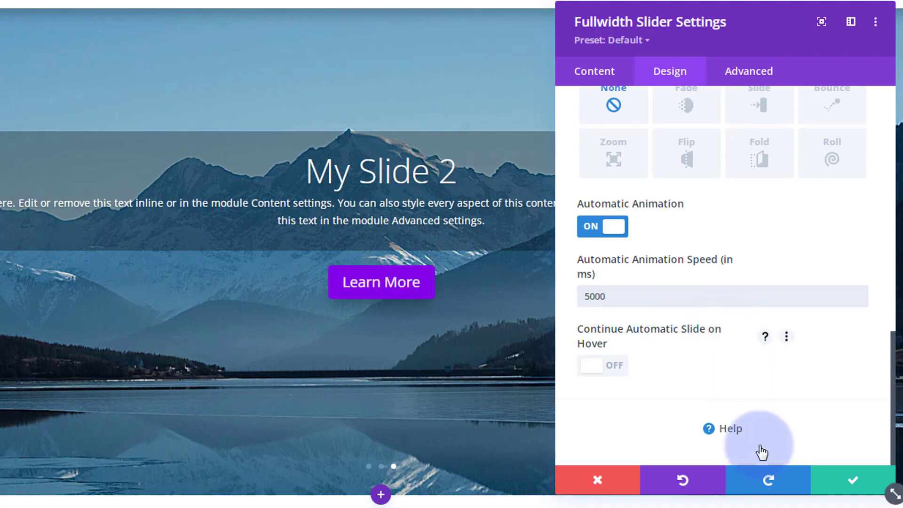
{"action": "left_click", "coordinate": [856, 489]}
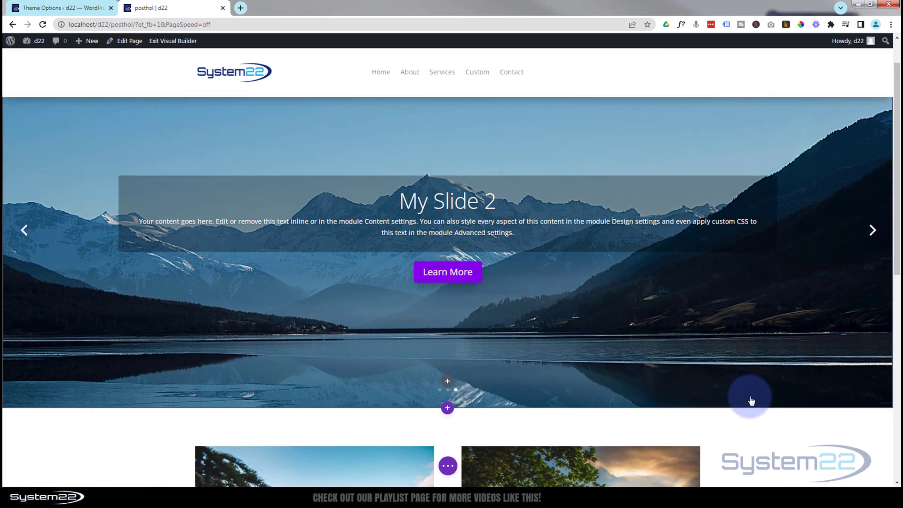
- Save the page and exit the Visual Builder to the live page
{"action": "left_click", "coordinate": [447, 465]}
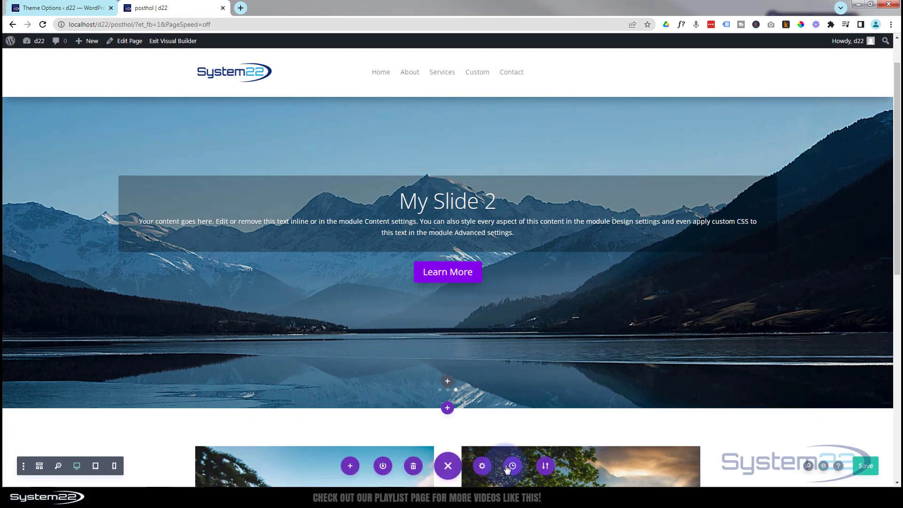
{"action": "left_click", "coordinate": [866, 467]}
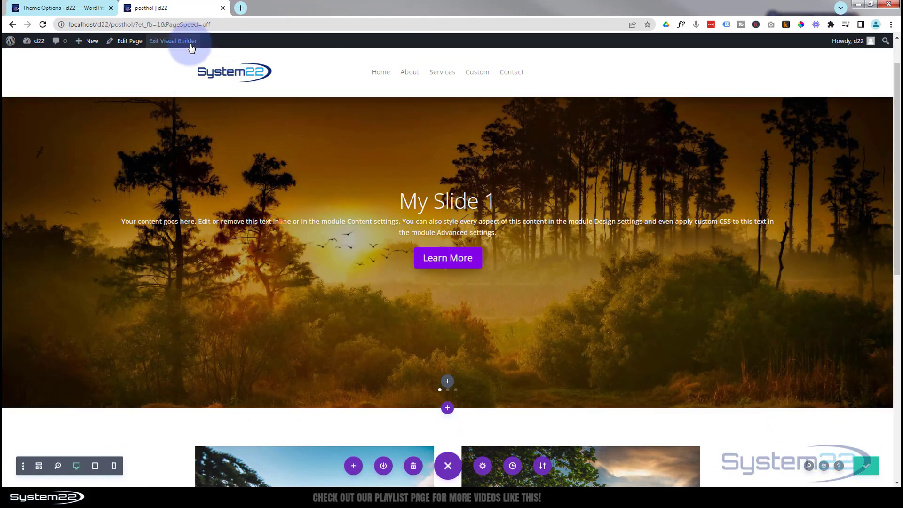
{"action": "left_click", "coordinate": [190, 43]}
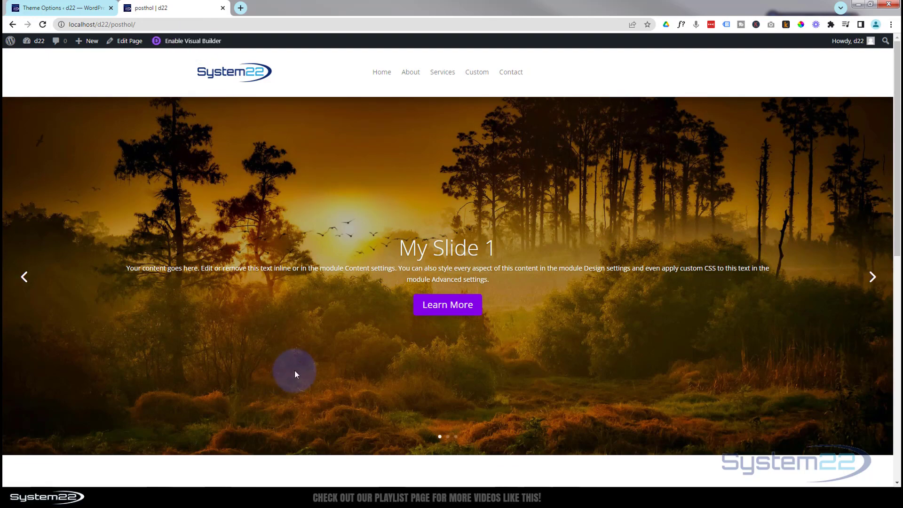
- Check the slider's parallax backgrounds and automatic slide changes on the live page
{"action": "scroll", "coordinate": [296, 369], "scroll_direction": "down", "scroll_amount": 5}
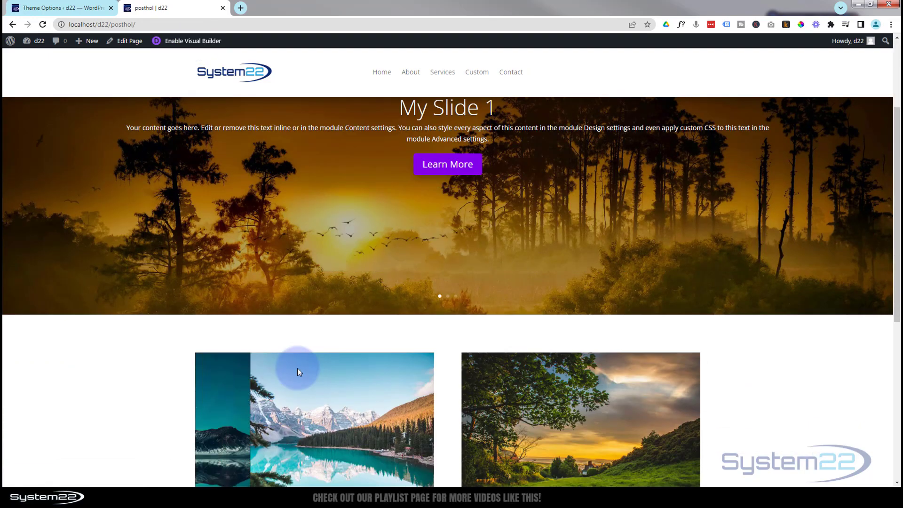
{"action": "scroll", "coordinate": [298, 372], "scroll_direction": "up", "scroll_amount": 6}
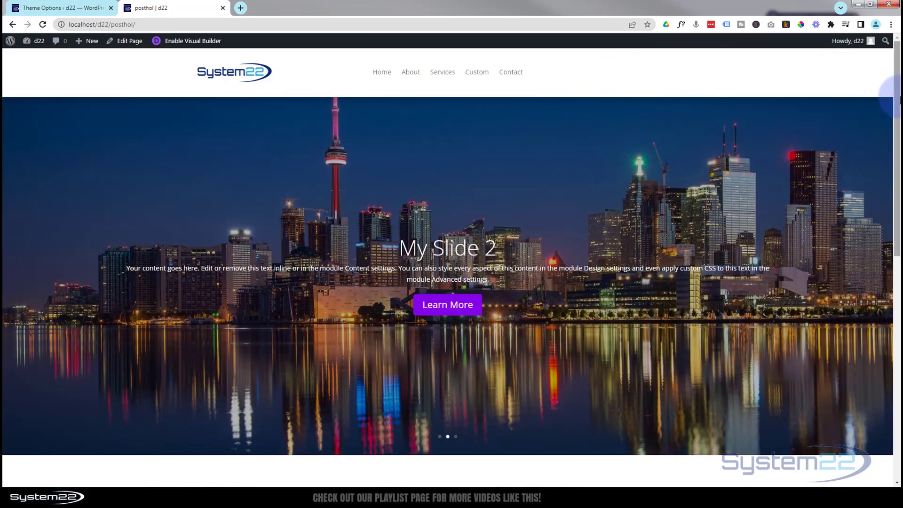
{"action": "left_click_drag", "start_coordinate": [898, 123], "coordinate": [886, 53]}
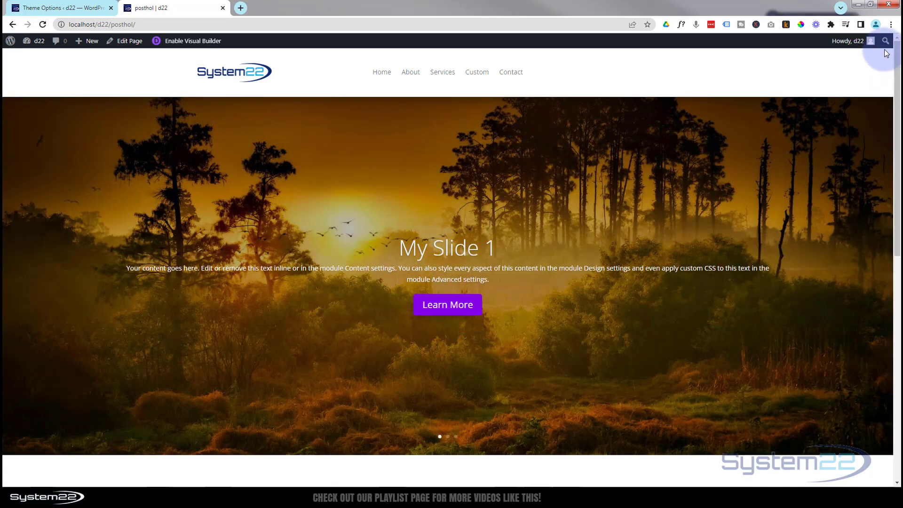